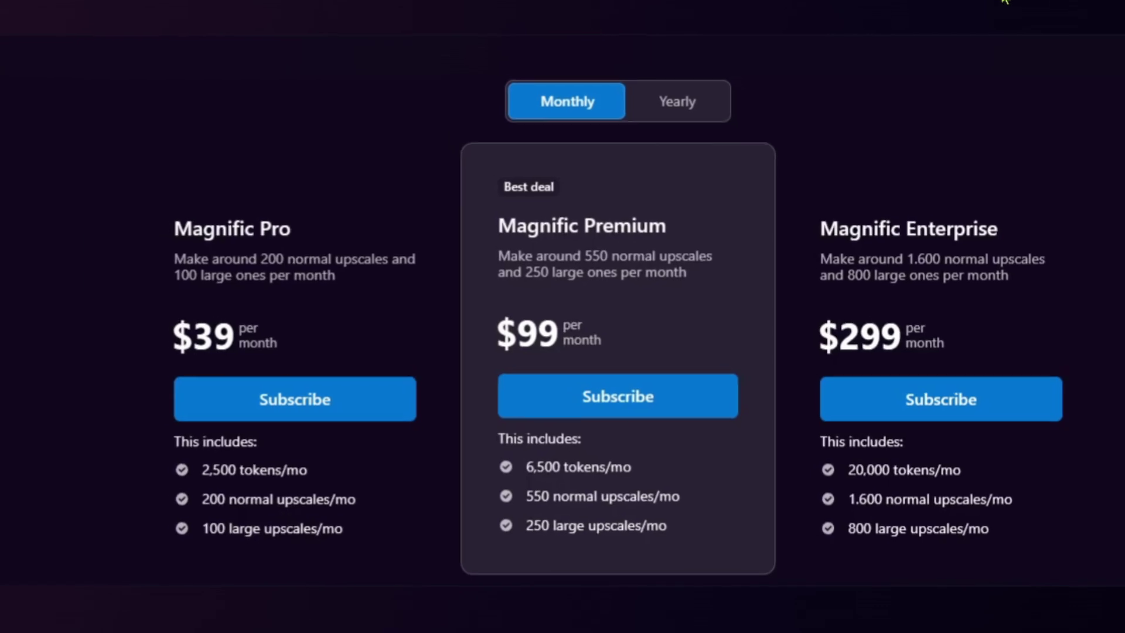
- Show the yearly prices of the Magnific subscription plans
click(694, 87)
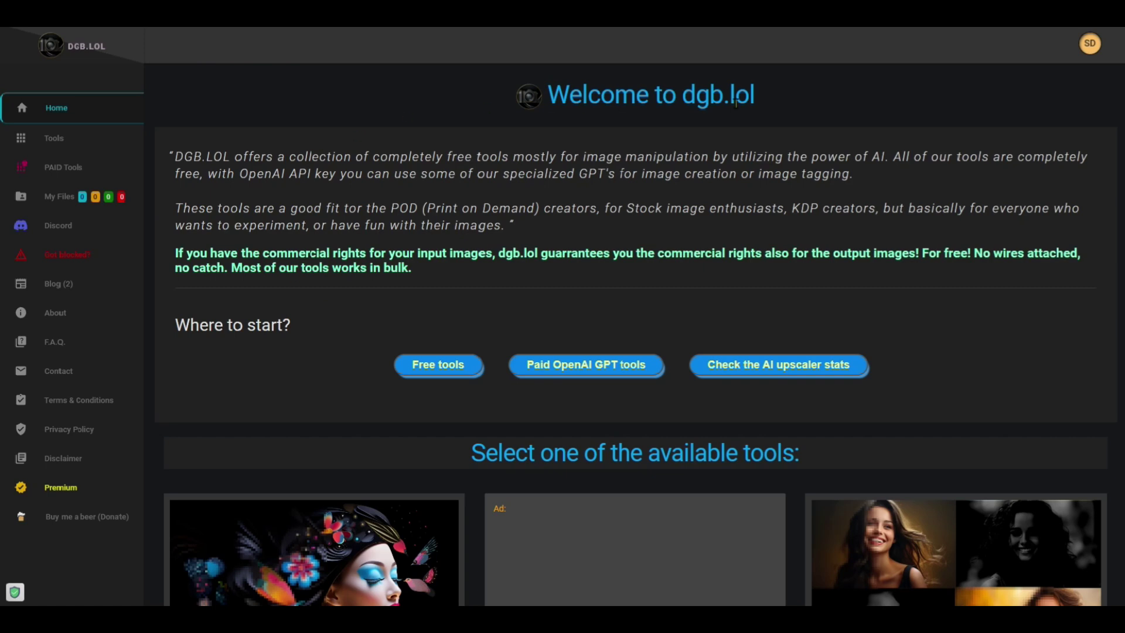
- Examine the free and paid image tools on the dgb.lol home page, with their functions, queue sizes, waiting times and AI upscaler stats
drag(781, 99, 687, 101)
scroll(392, 97, down, 10)
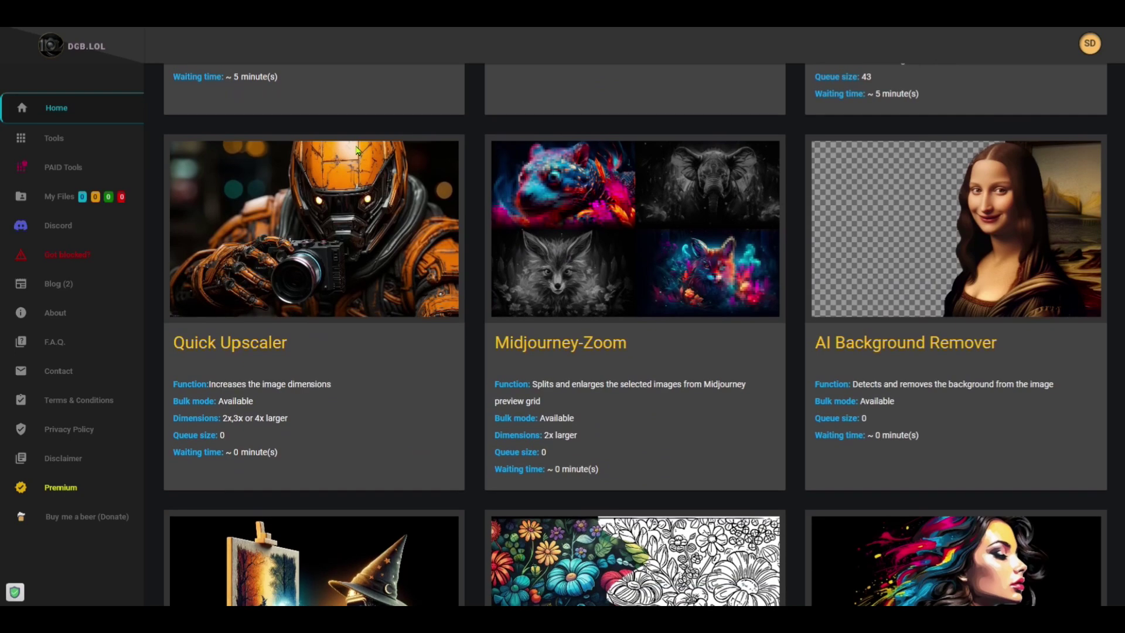
scroll(357, 152, down, 5)
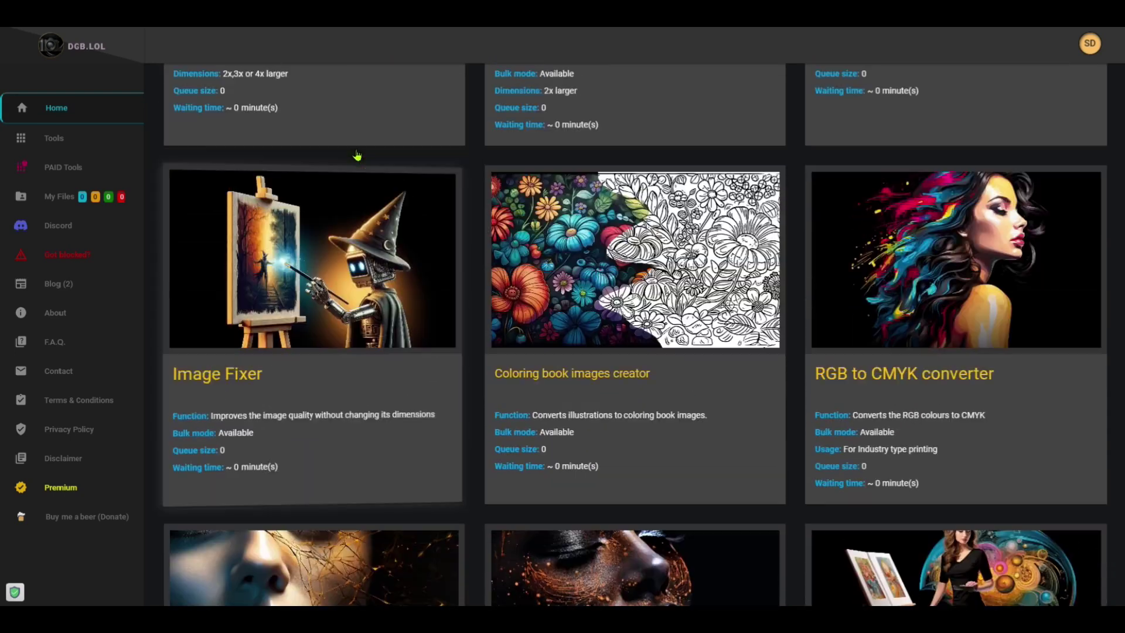
scroll(357, 154, down, 6)
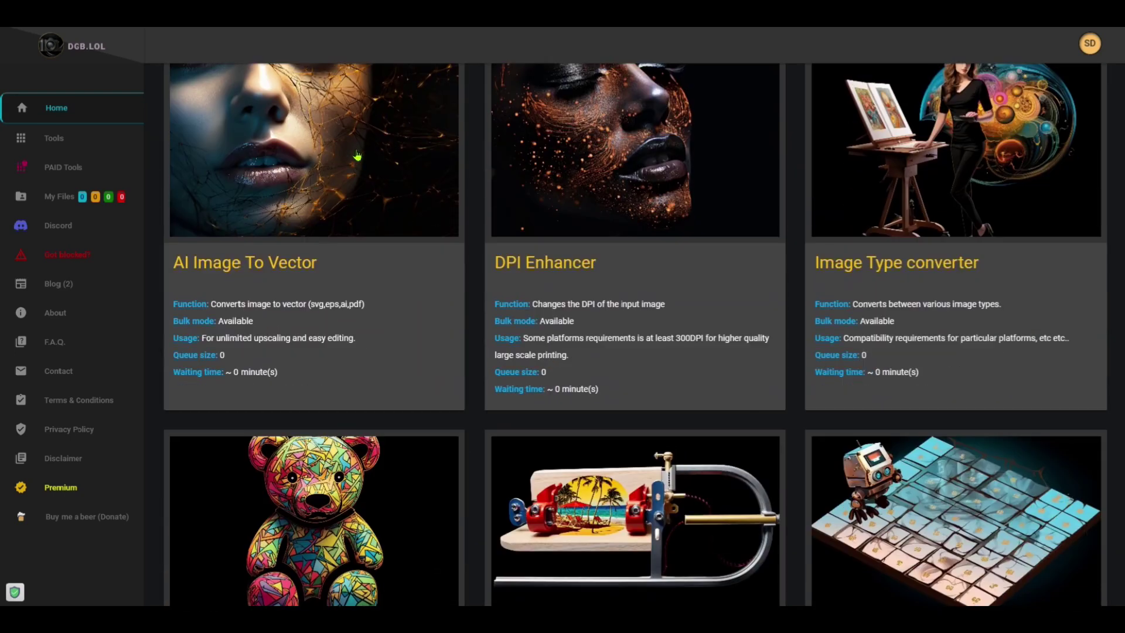
scroll(357, 155, down, 8)
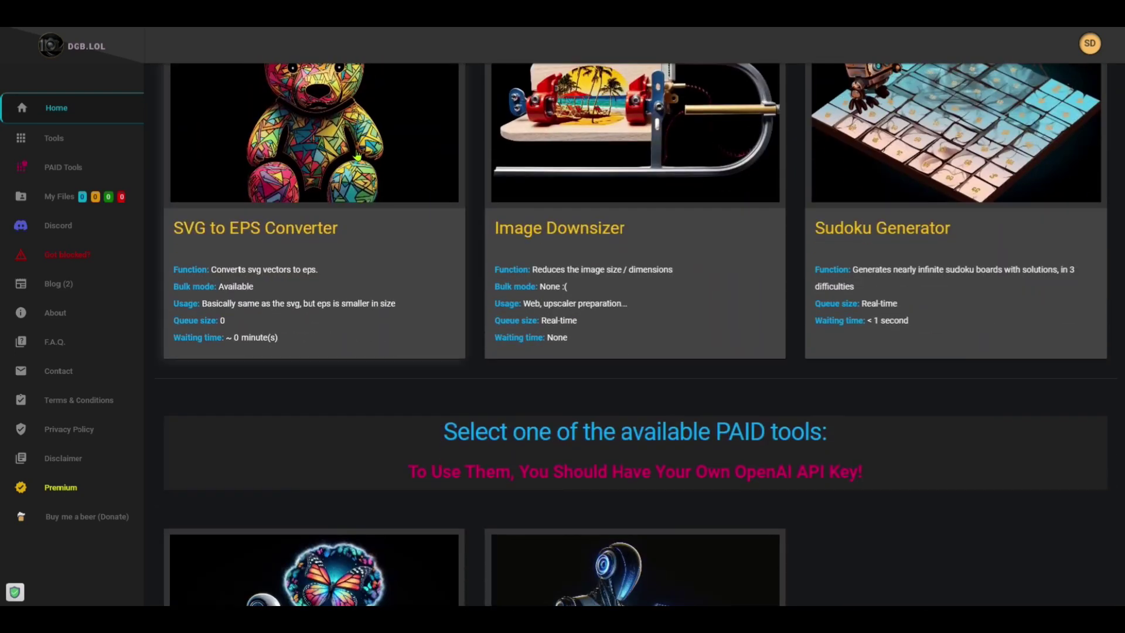
scroll(358, 155, down, 7)
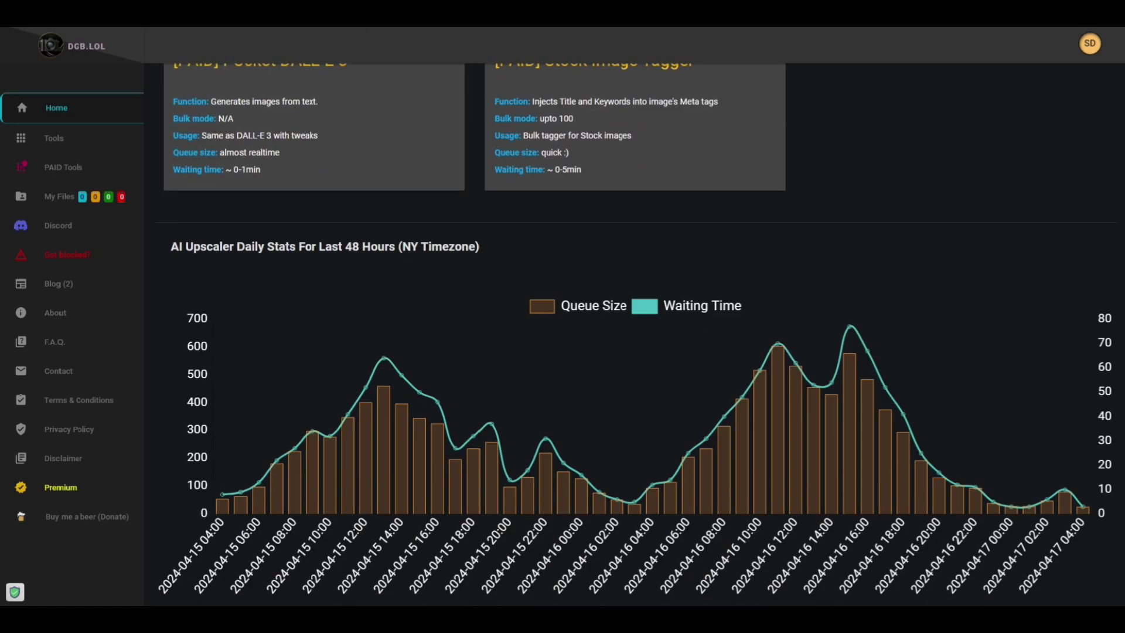
scroll(407, 168, up, 4)
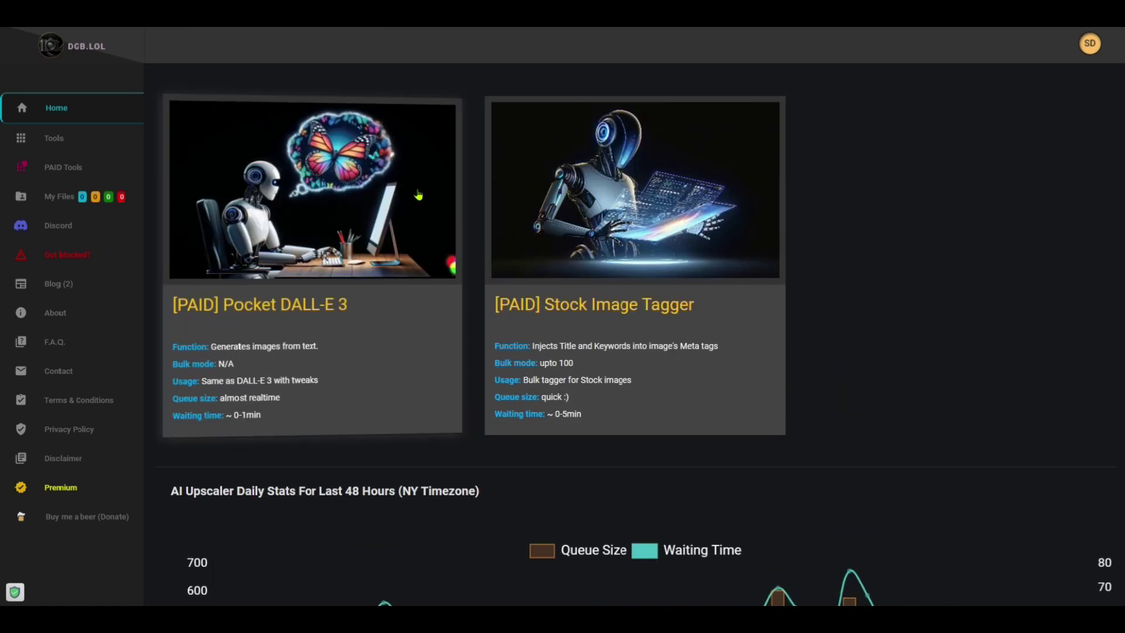
scroll(418, 196, up, 18)
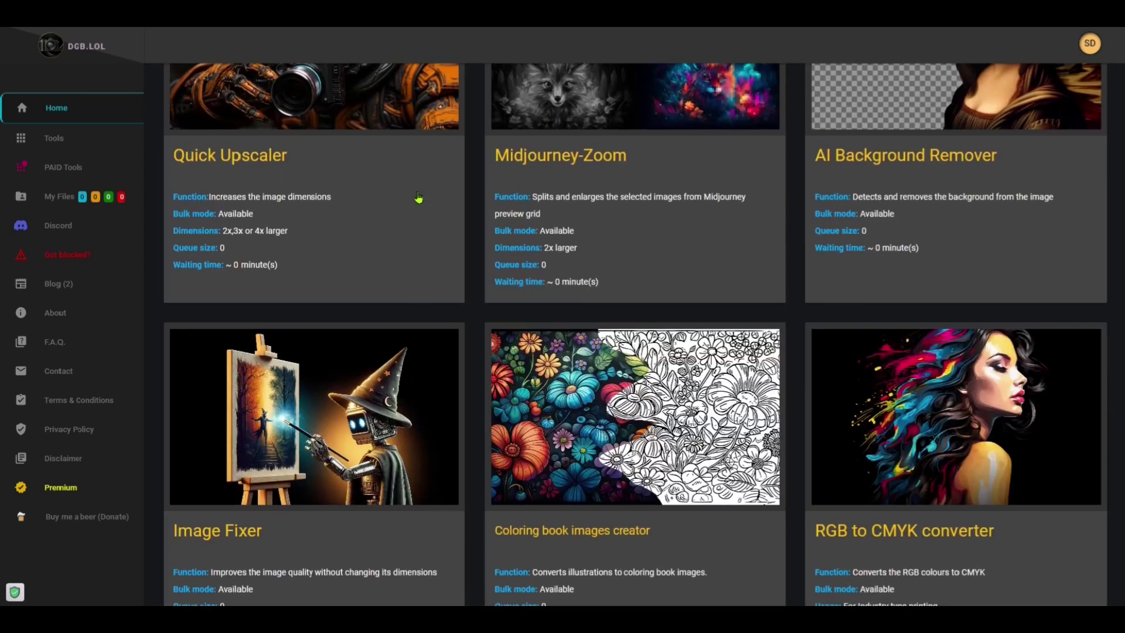
scroll(419, 198, up, 3)
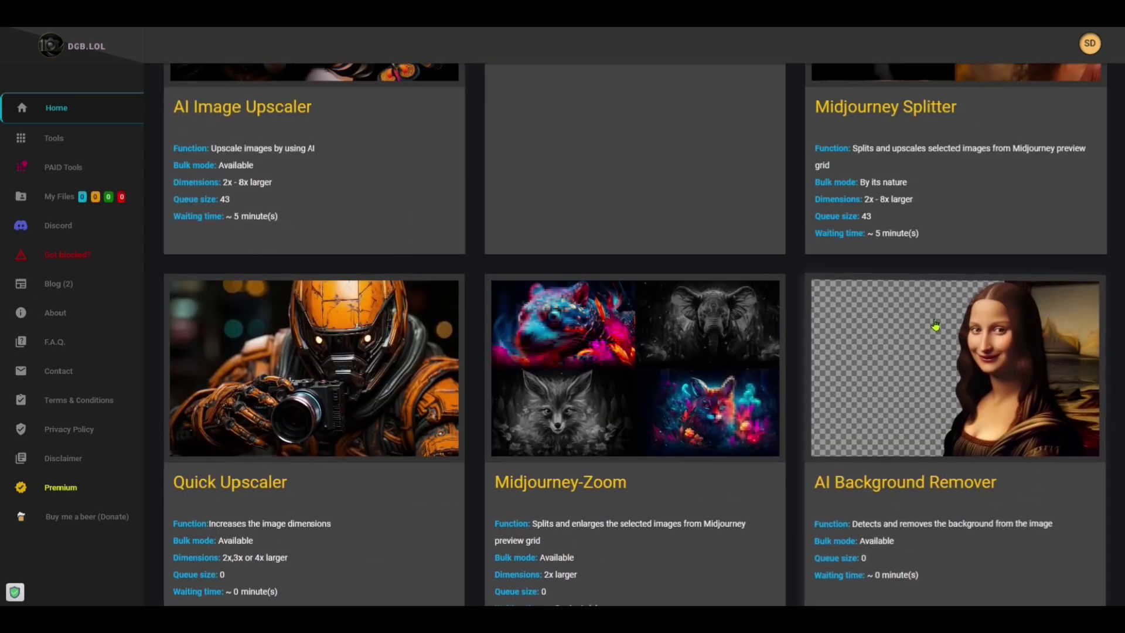
scroll(901, 372, down, 7)
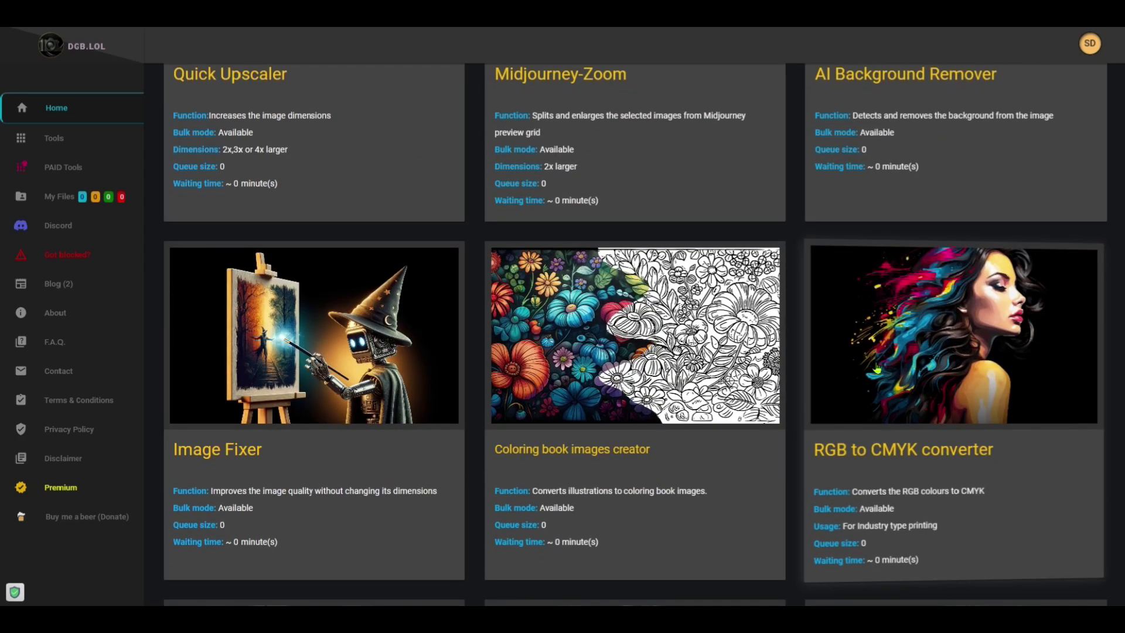
scroll(386, 307, down, 6)
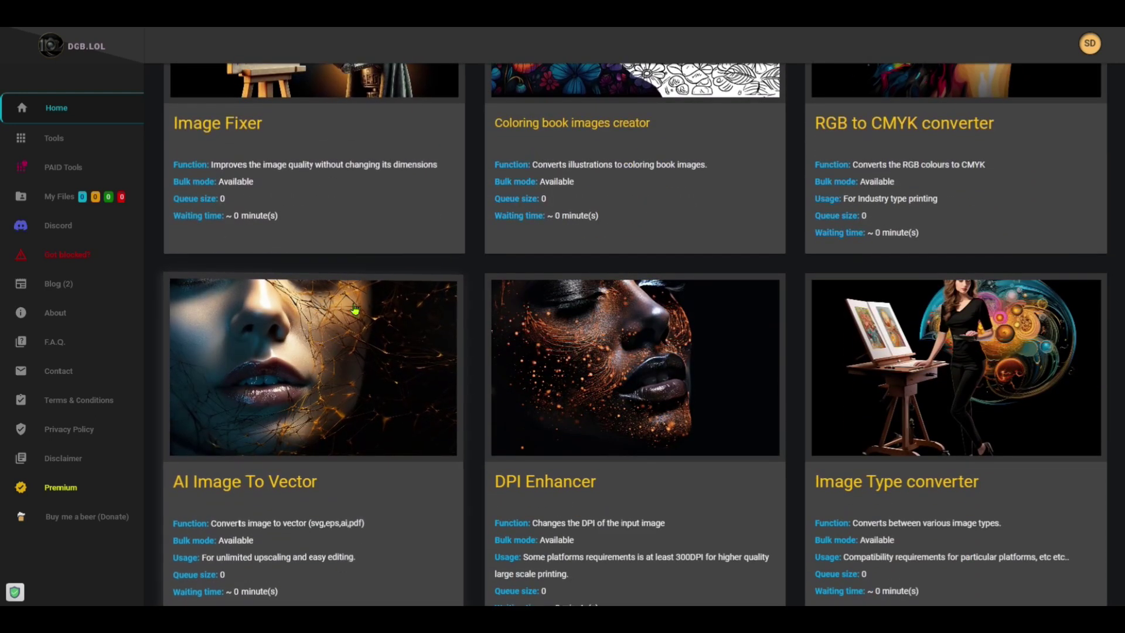
scroll(645, 351, down, 6)
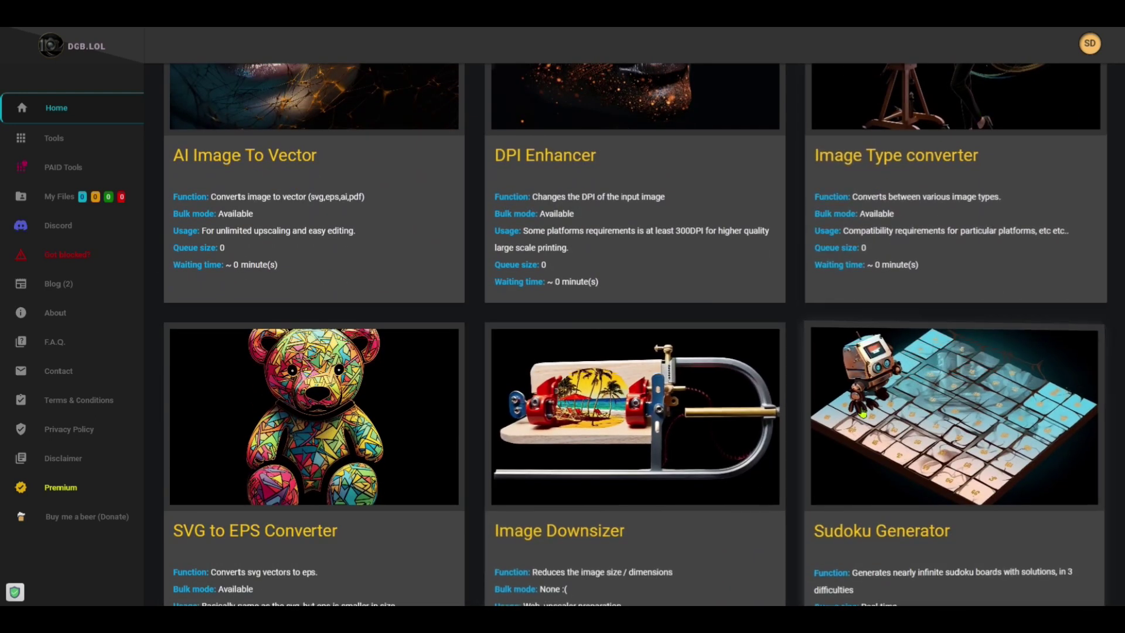
scroll(934, 421, down, 1)
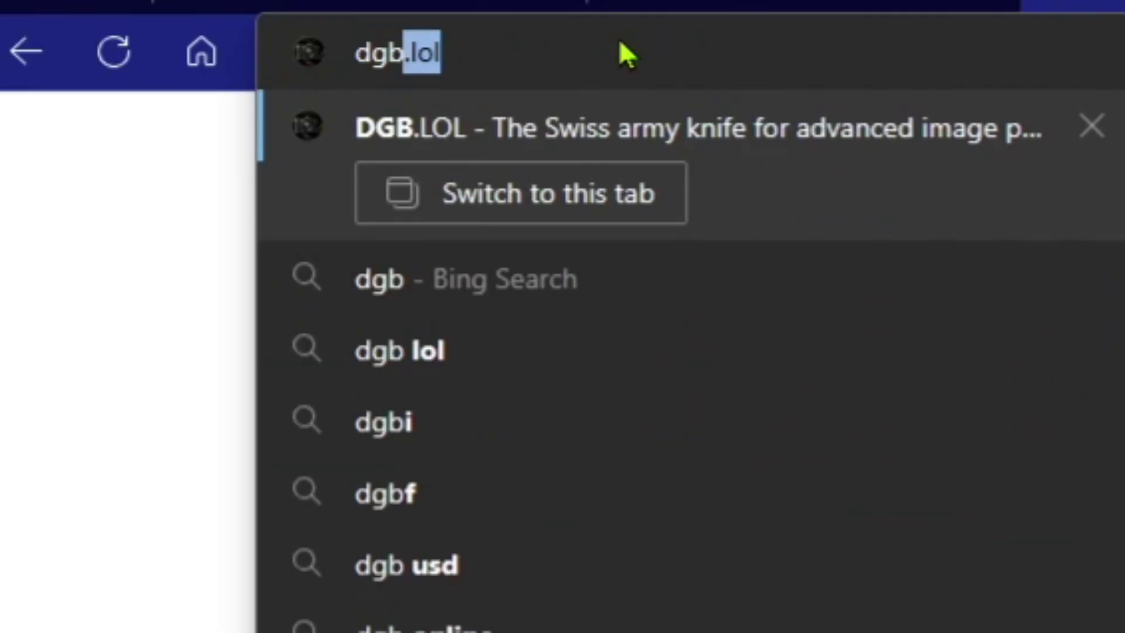
- Open the dgb.lol website in the browser
text(.lol)
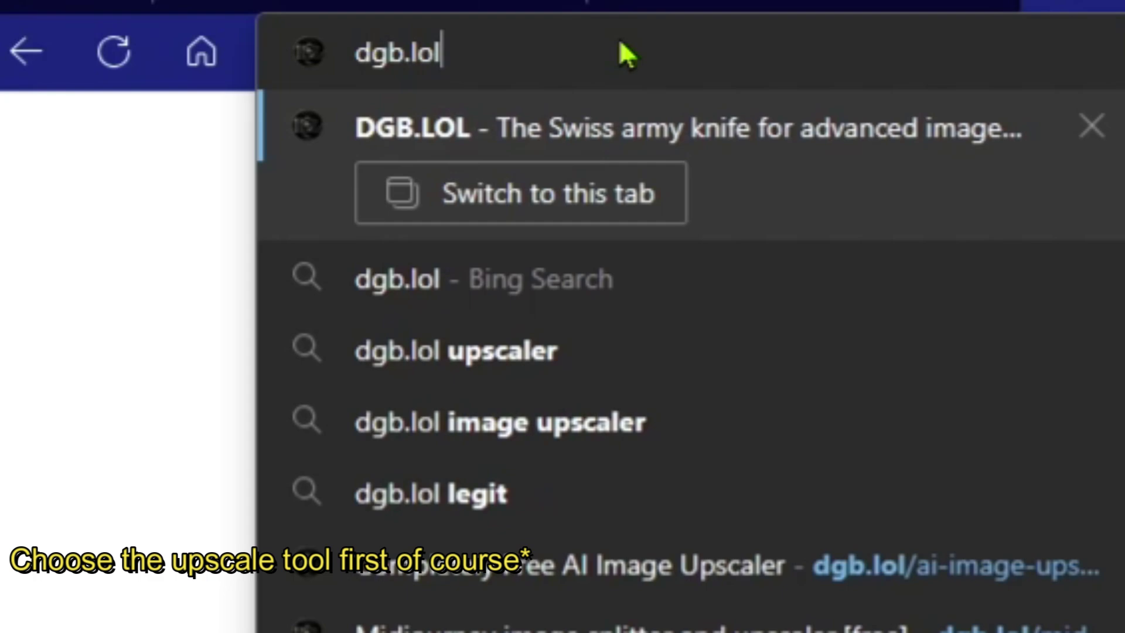
key(Return)
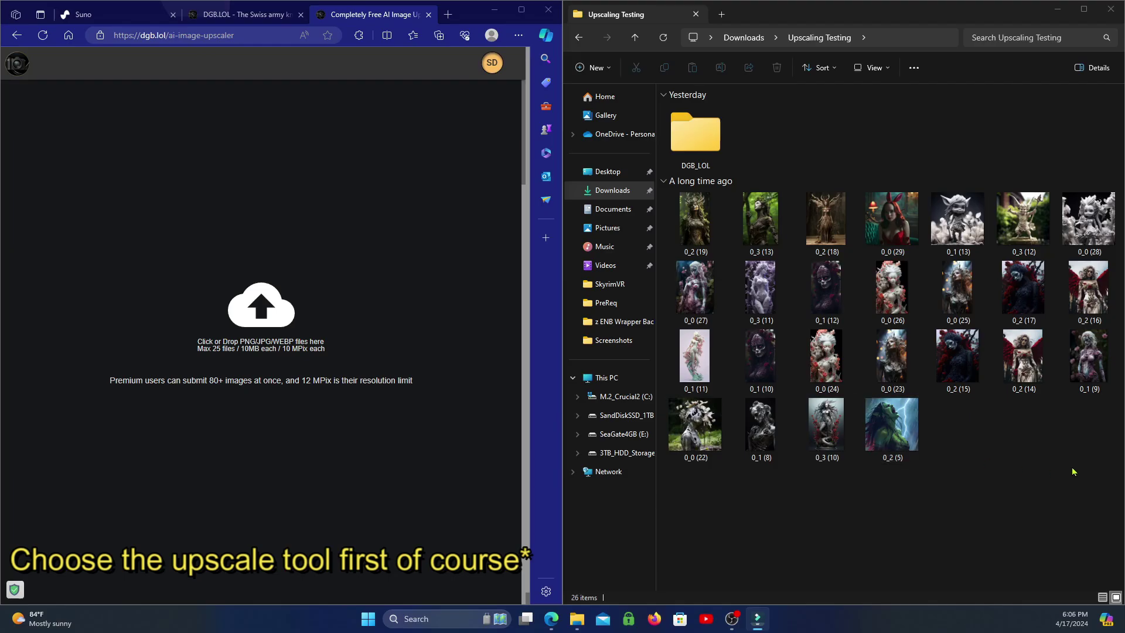
- Select all the images in the Upscaling Testing folder and add them to the AI image upscaler's upload area
drag(1115, 469, 665, 193)
drag(694, 220, 199, 281)
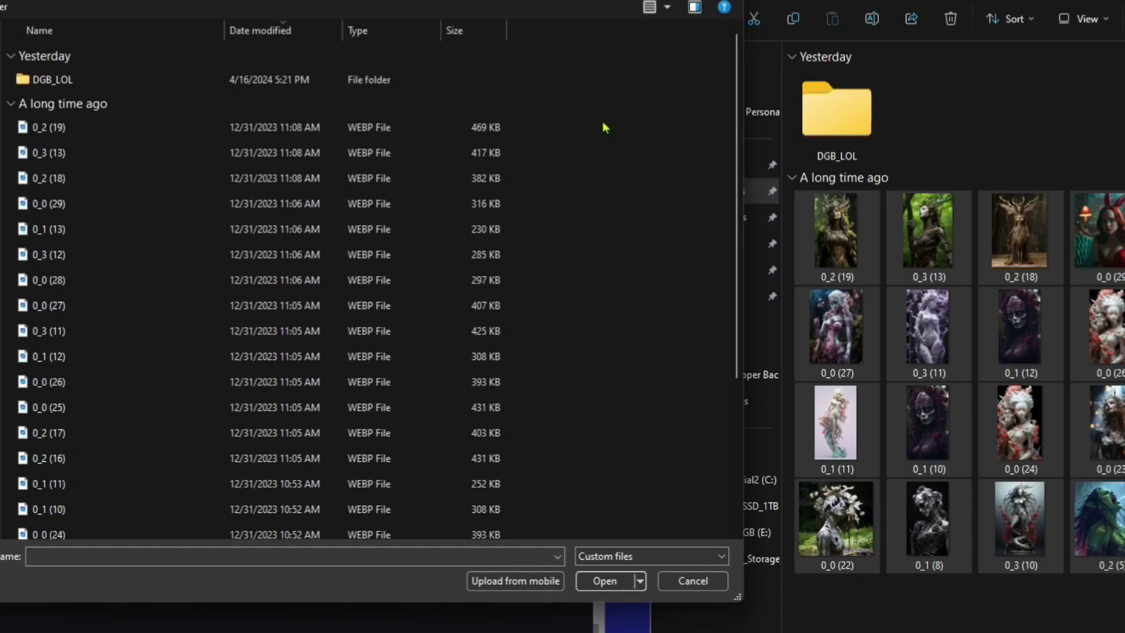
drag(602, 123, 18, 551)
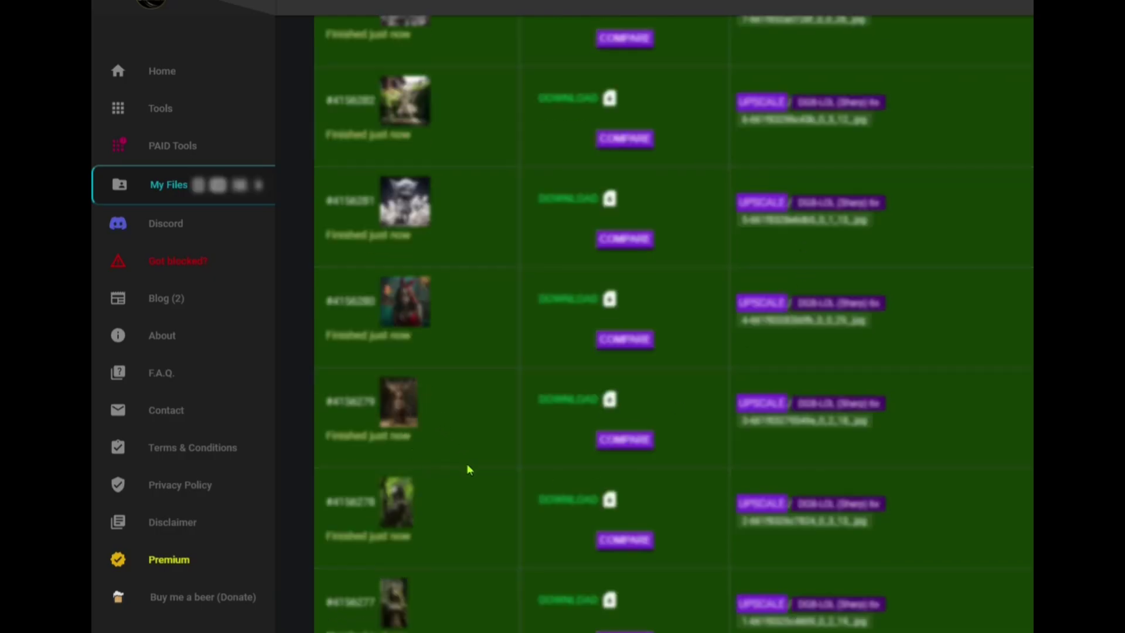
- Open the before-and-after comparison of the finished upscale of the antlered wooden figure
click(627, 440)
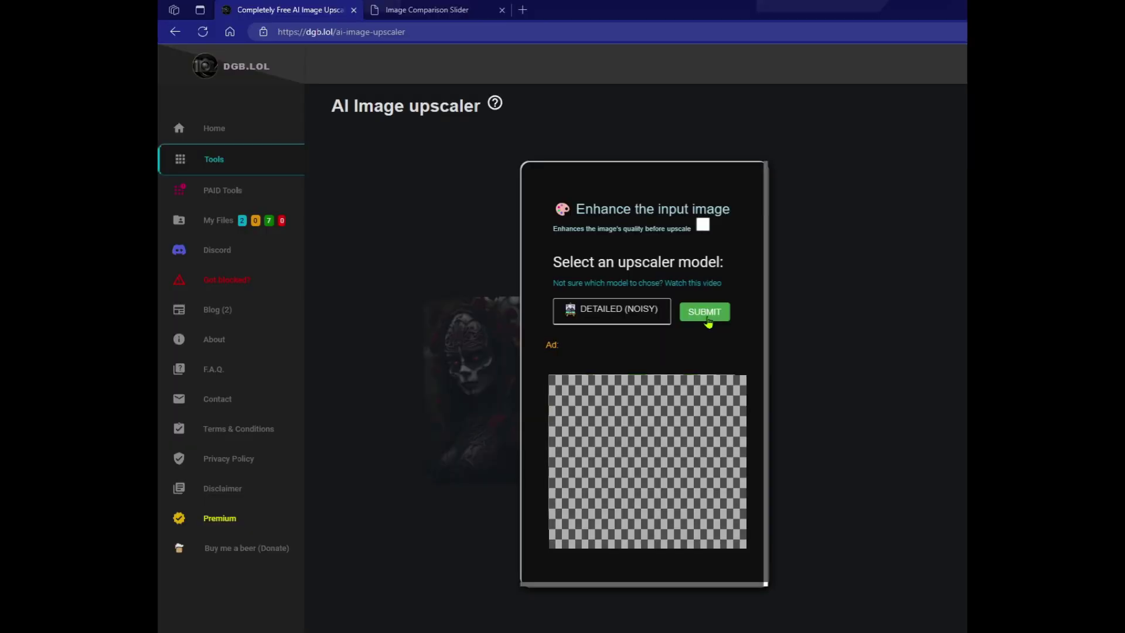
- Submit the dark skull-faced image for upscaling with the Detailed (Noisy) model and open My Files
click(705, 315)
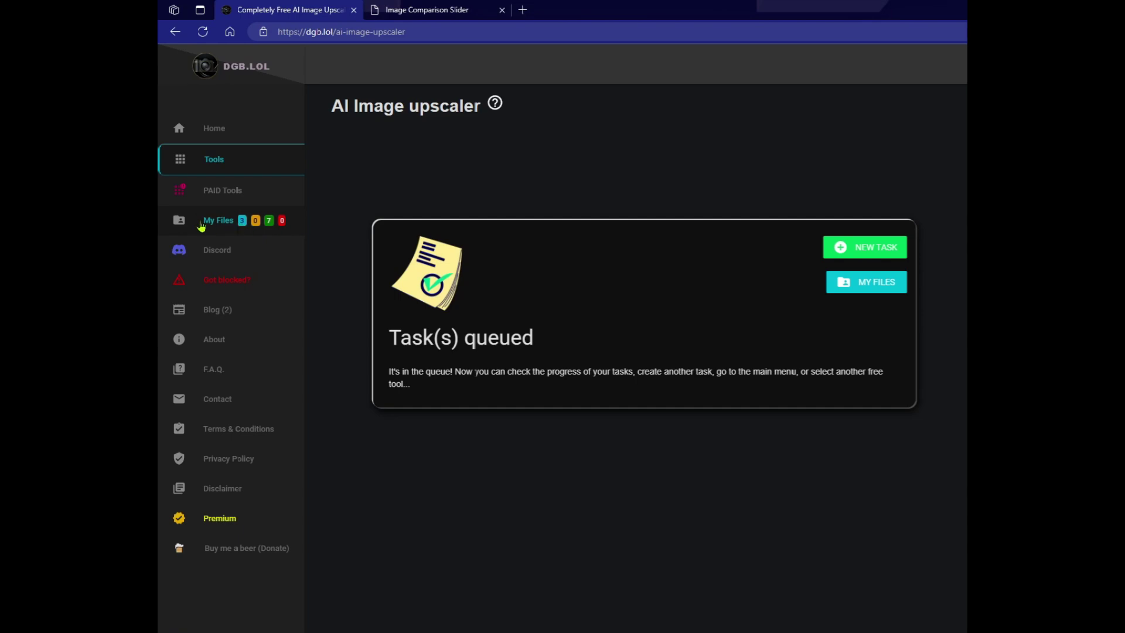
click(870, 286)
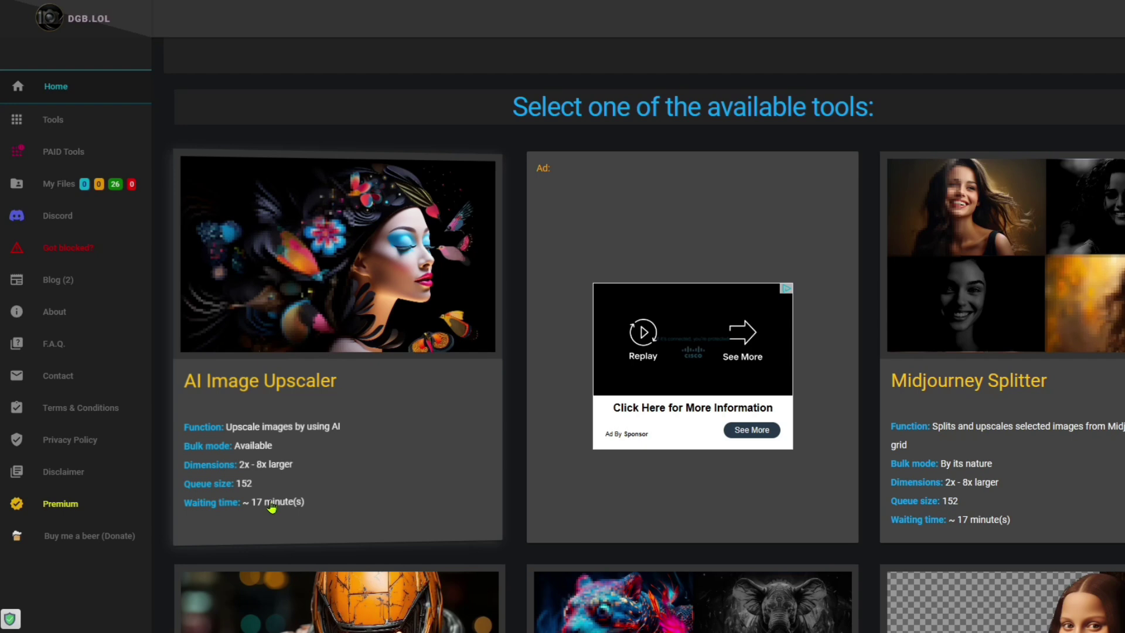
- Go to My Files and open the comparison for the DGB-LOL (Sharp) 6x upscale of image 0_1_9
click(60, 185)
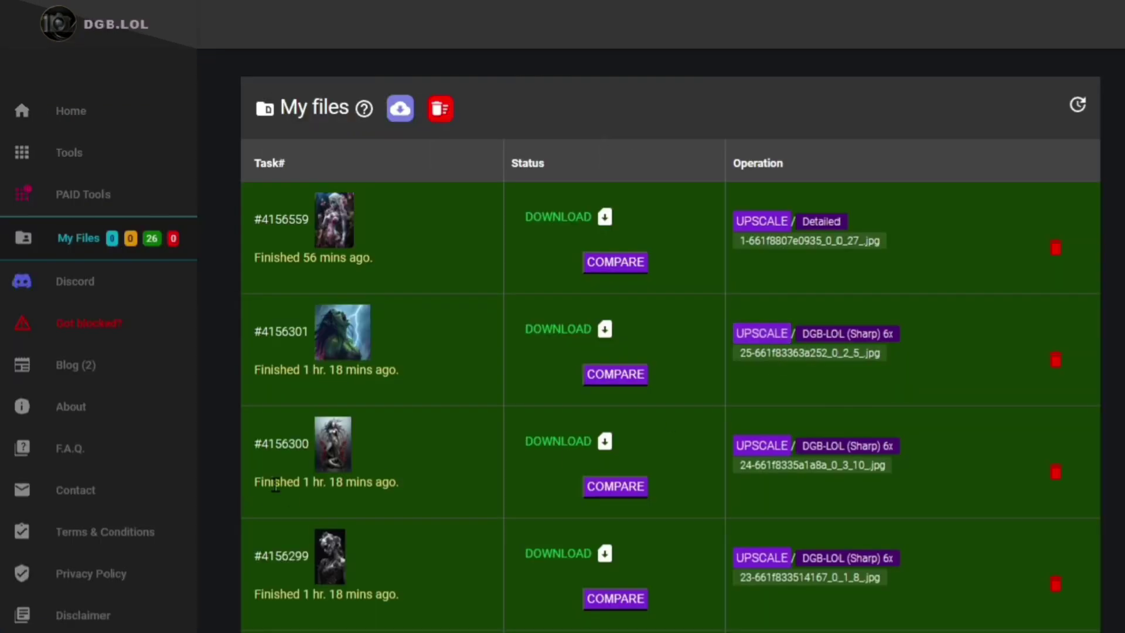
scroll(443, 531, down, 2)
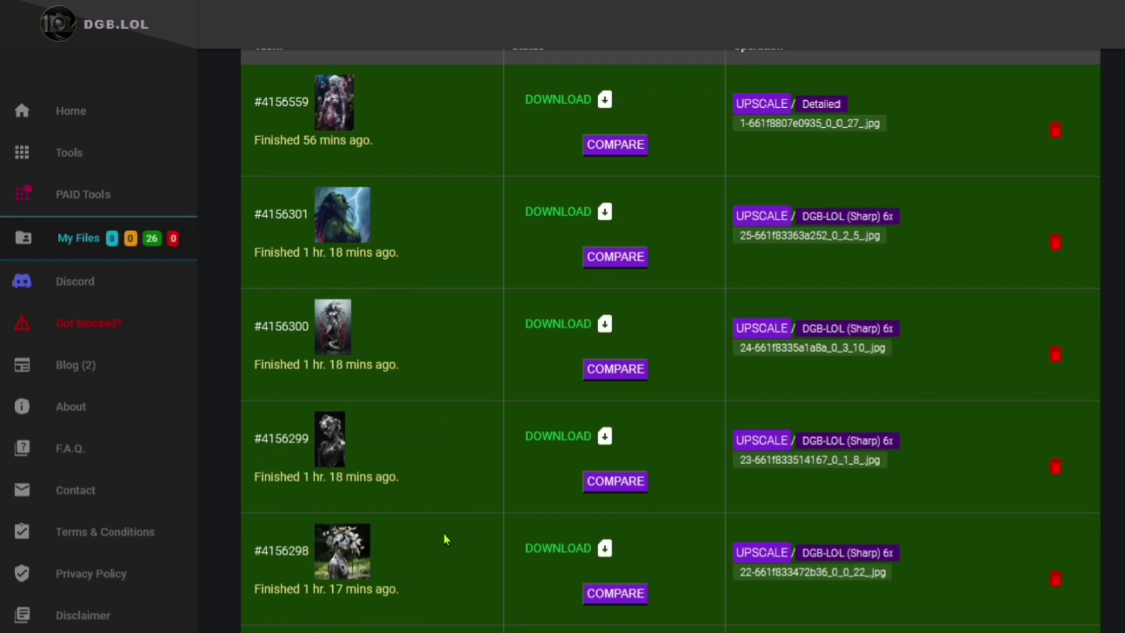
scroll(444, 533, down, 4)
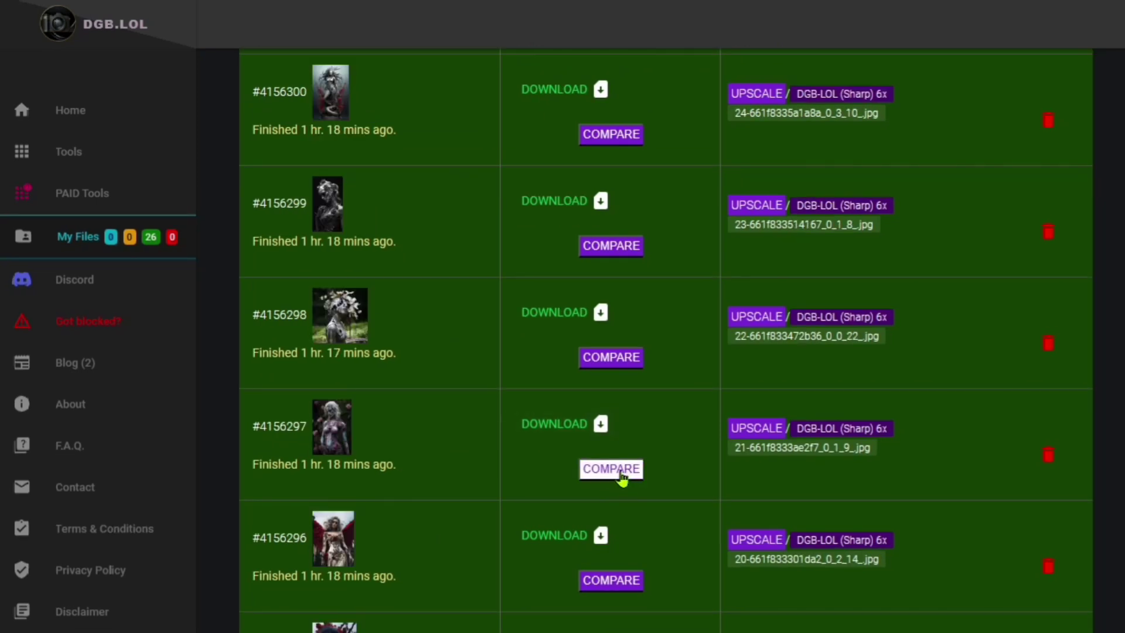
click(622, 477)
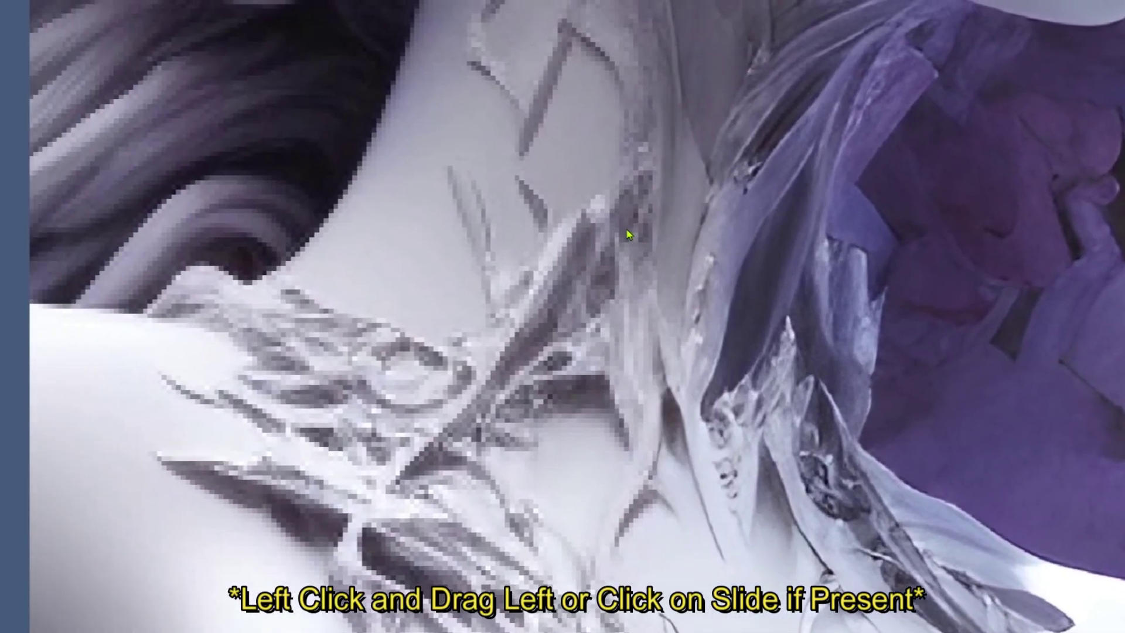
- Sweep the before-and-after divider across several image comparisons to examine the original against the upscaled detail
drag(626, 234, 1092, 244)
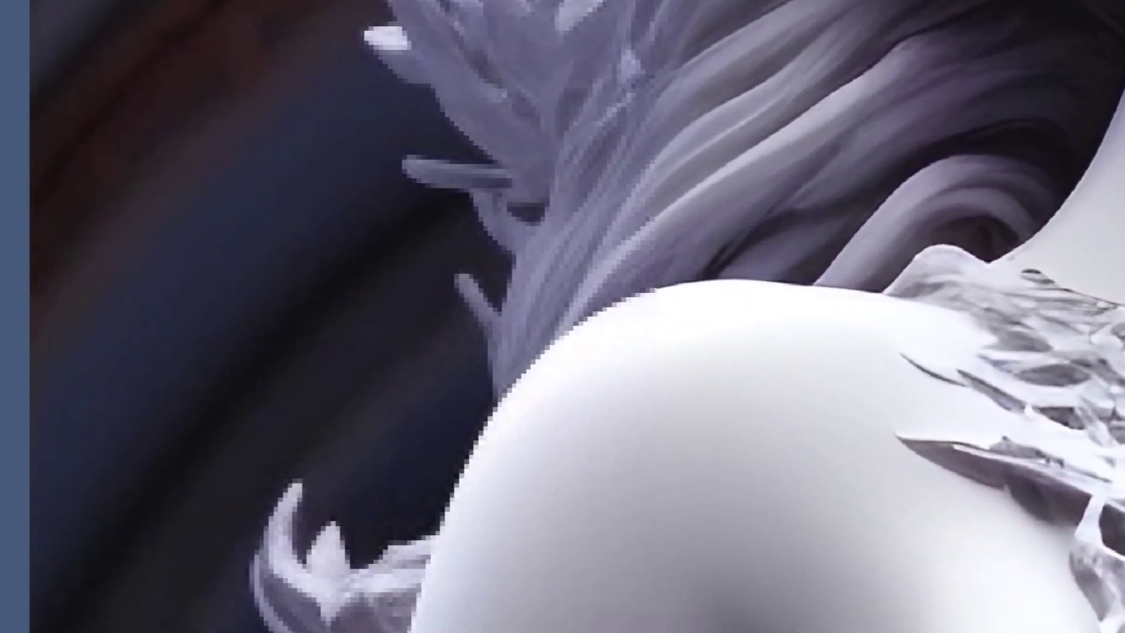
drag(235, 232, 392, 221)
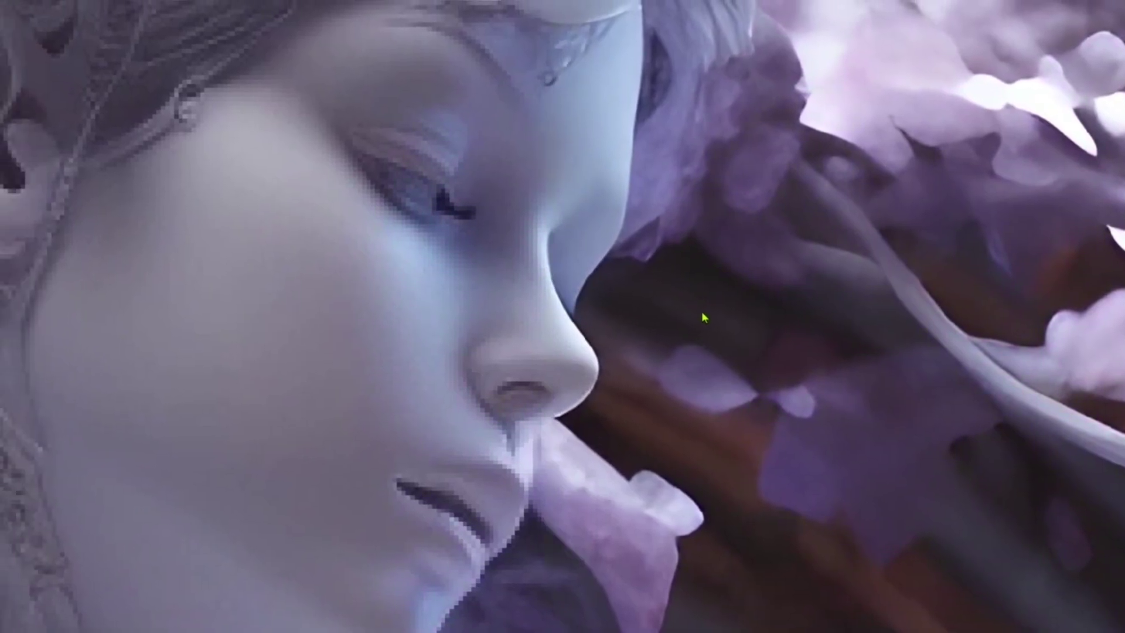
drag(701, 311, 943, 325)
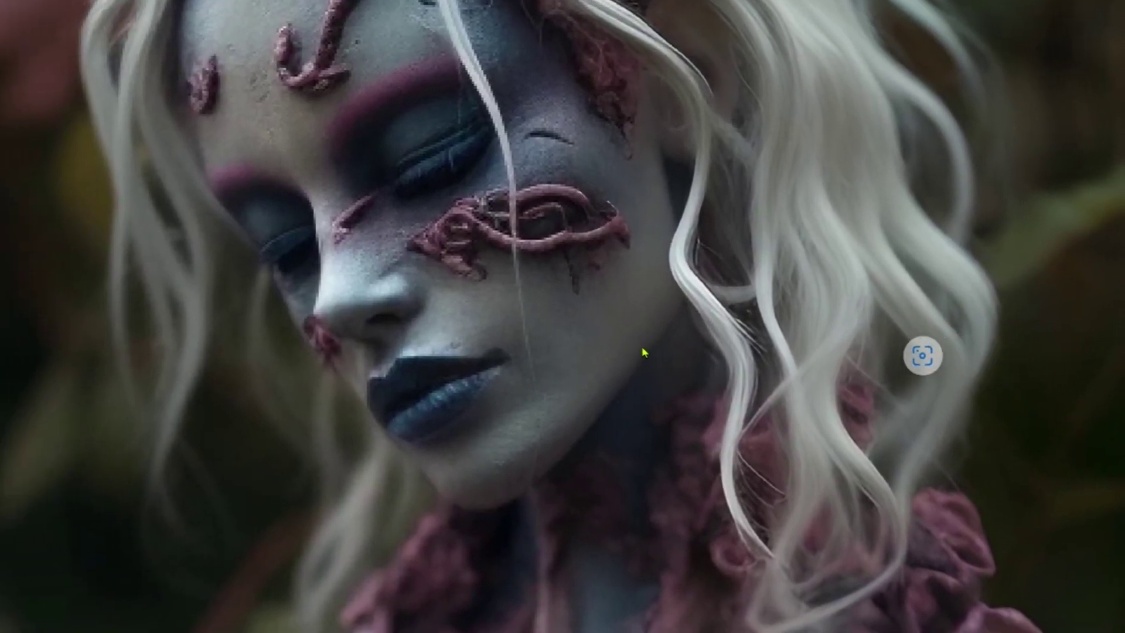
drag(643, 351, 1042, 388)
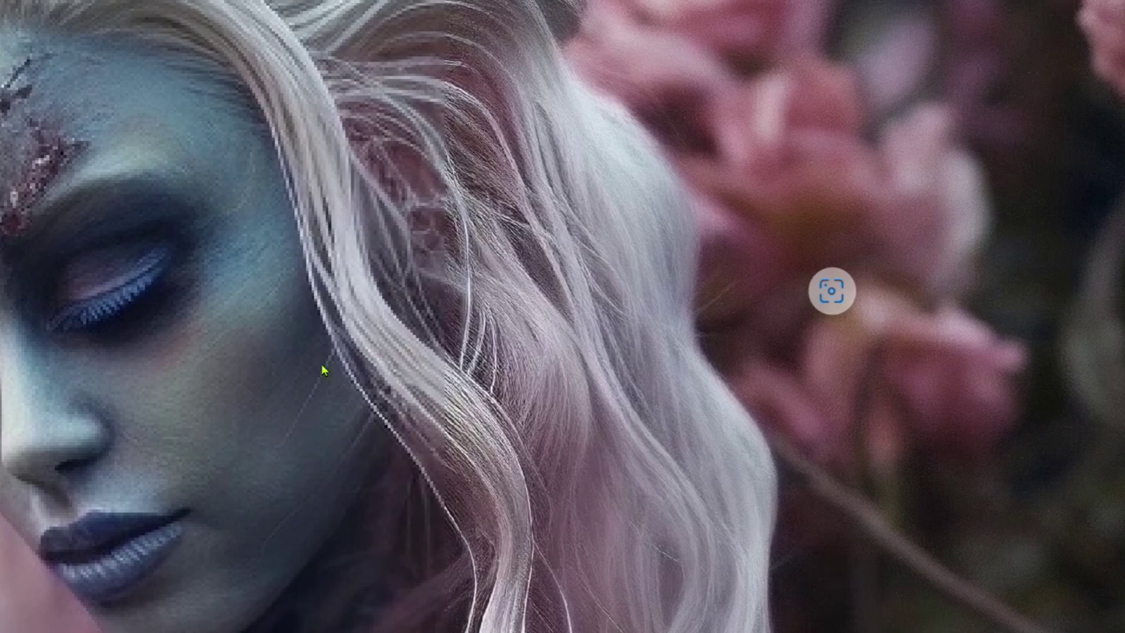
drag(323, 370, 983, 391)
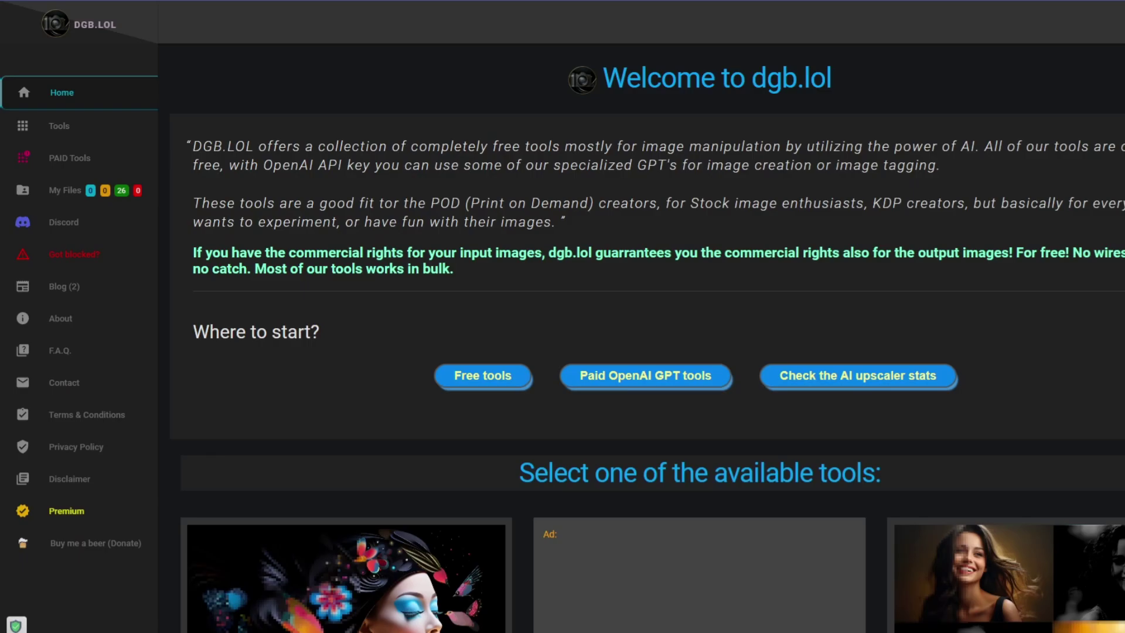
- Highlight the statement about commercial rights for output images on the dgb.lol home page
drag(250, 251, 457, 271)
click(458, 292)
drag(195, 249, 454, 271)
click(495, 284)
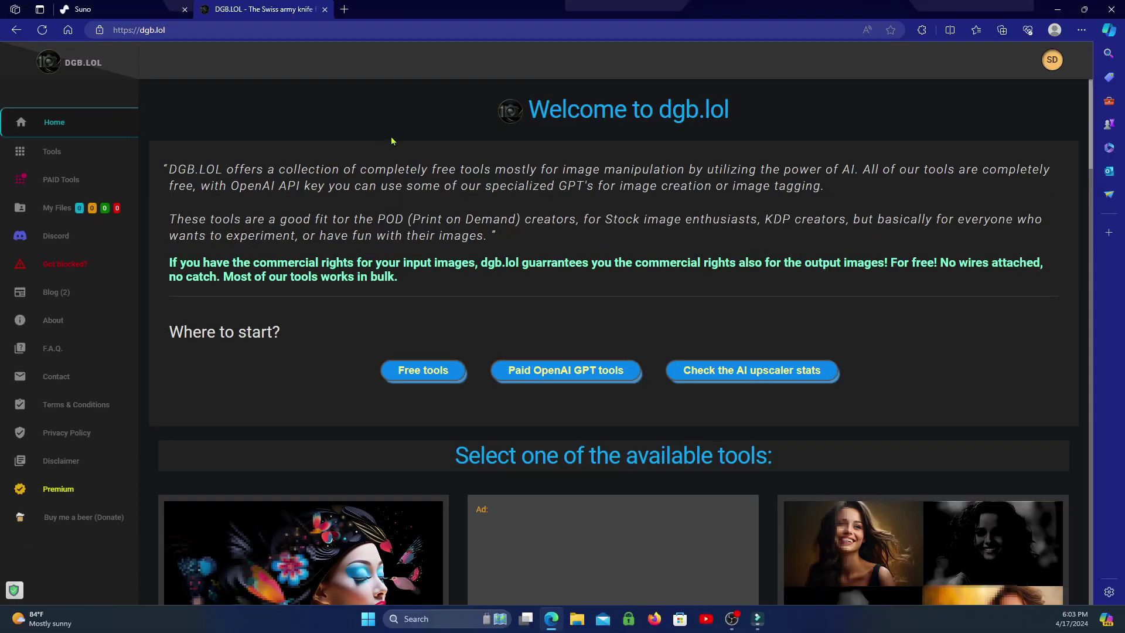
- Look through the available tools on the home page and the upscaling task list in My Files
scroll(363, 117, down, 12)
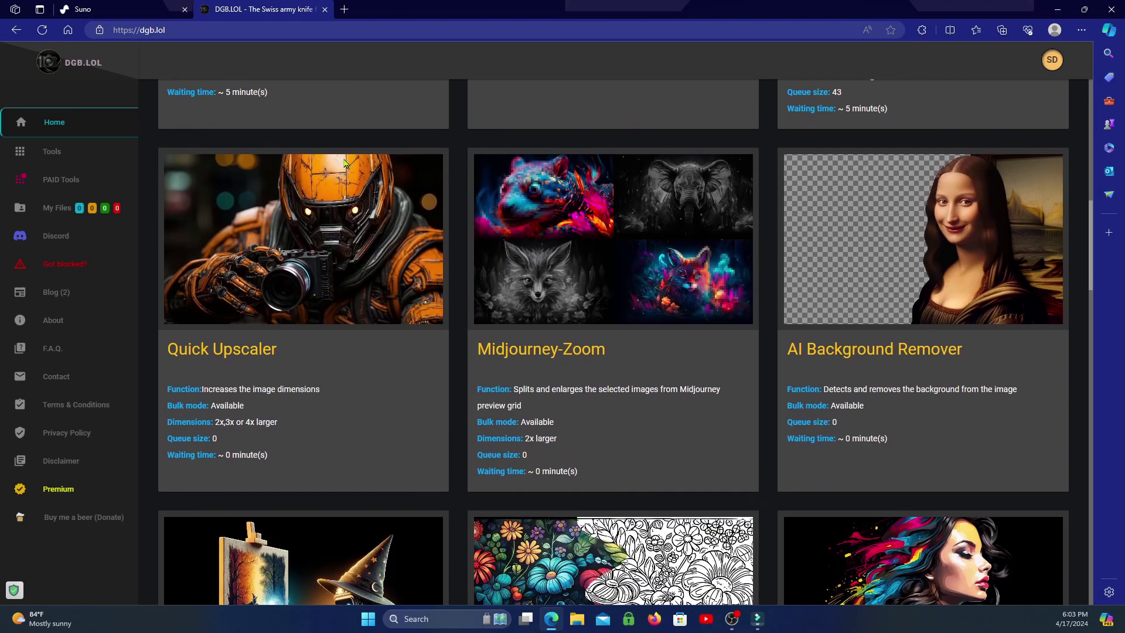
scroll(345, 164, down, 5)
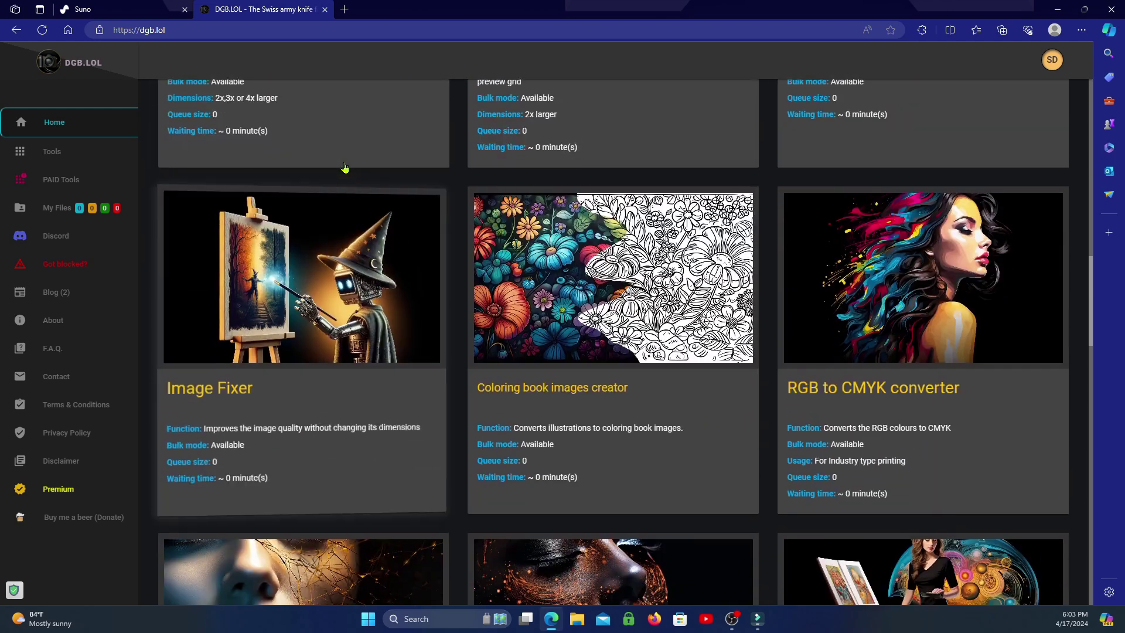
scroll(345, 168, down, 6)
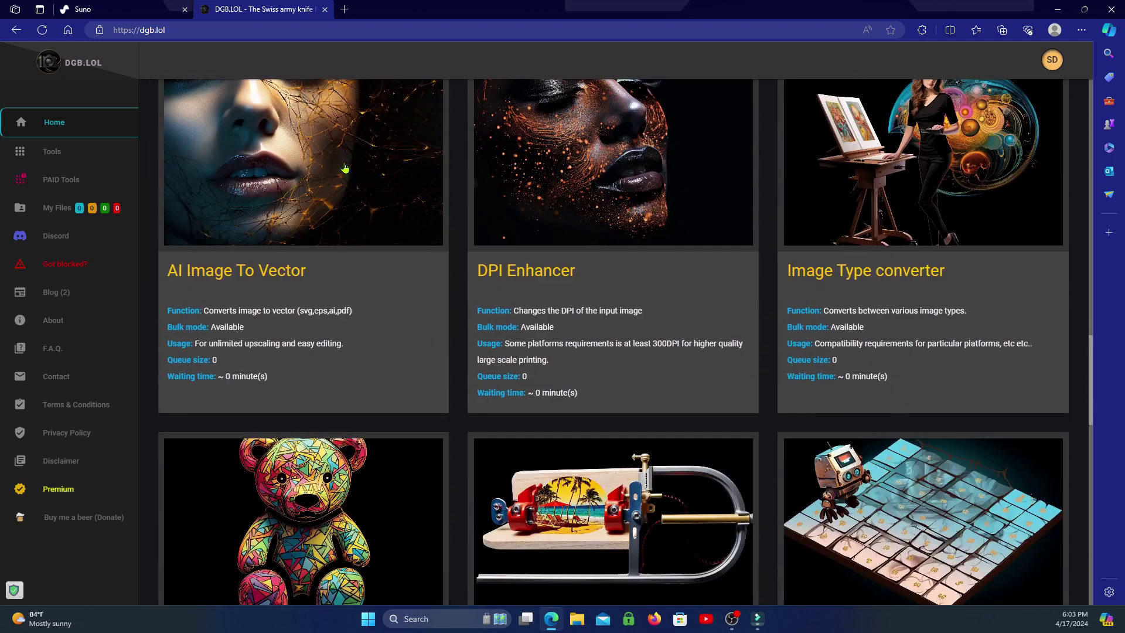
scroll(345, 169, down, 7)
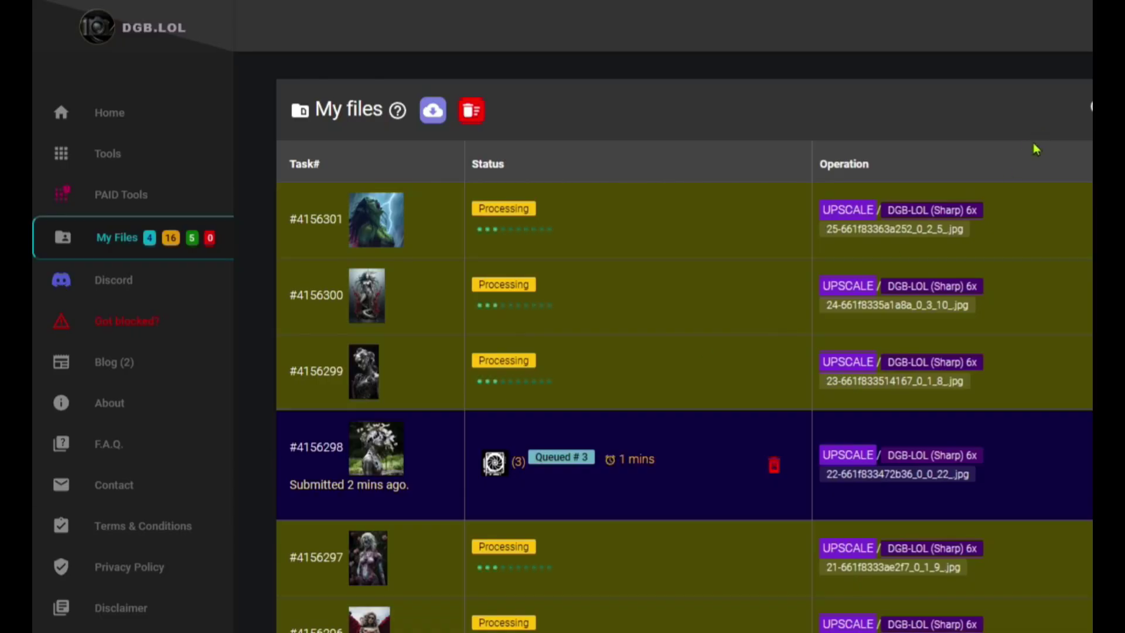
scroll(977, 280, down, 2)
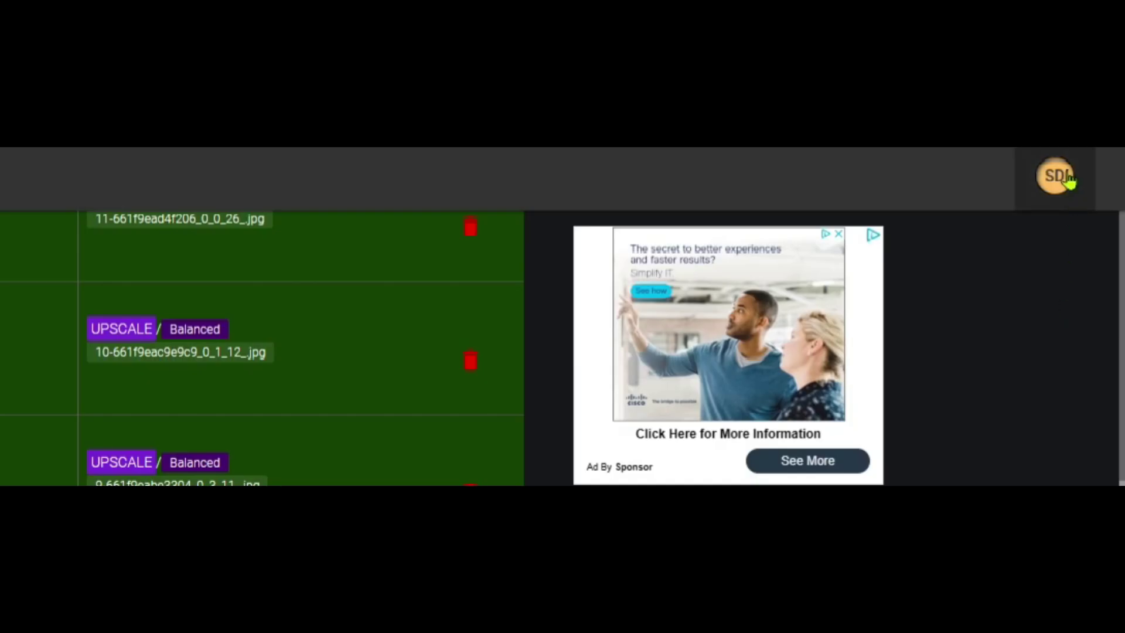
- Look through the free tools, paid tools and AI upscaler stats on the dgb.lol home page
click(1054, 173)
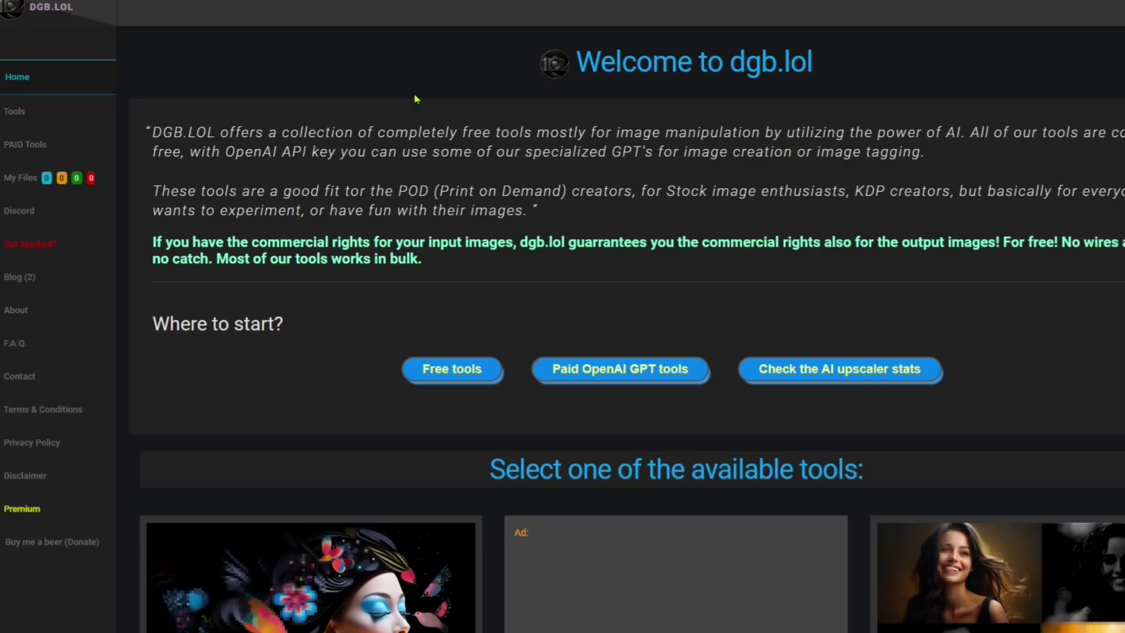
scroll(360, 127, down, 10)
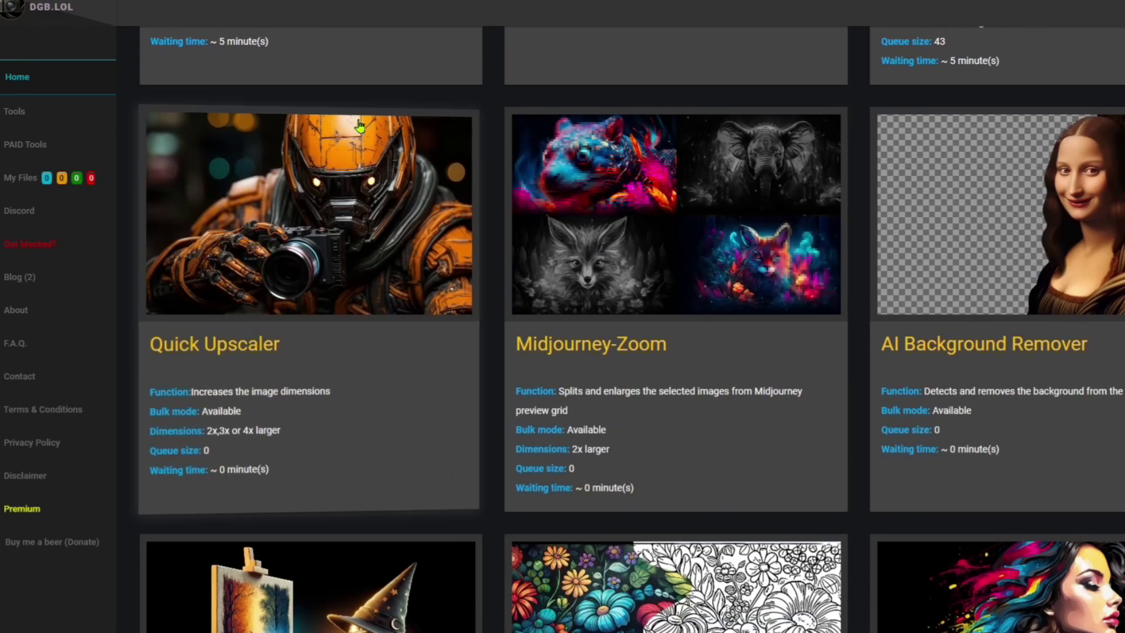
scroll(361, 127, down, 5)
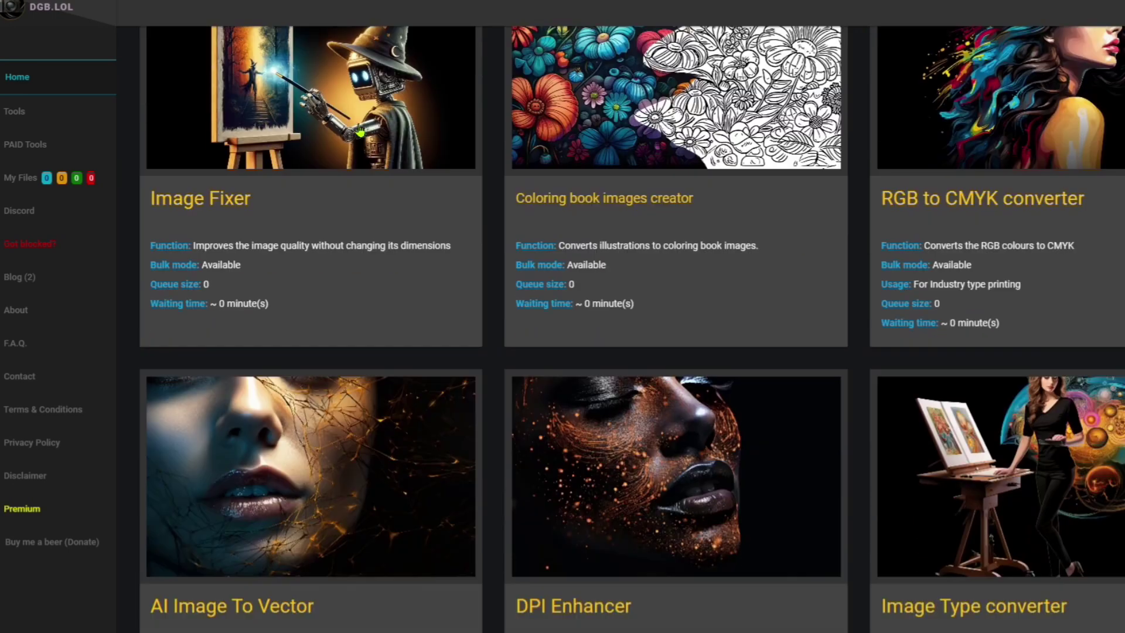
scroll(360, 130, down, 7)
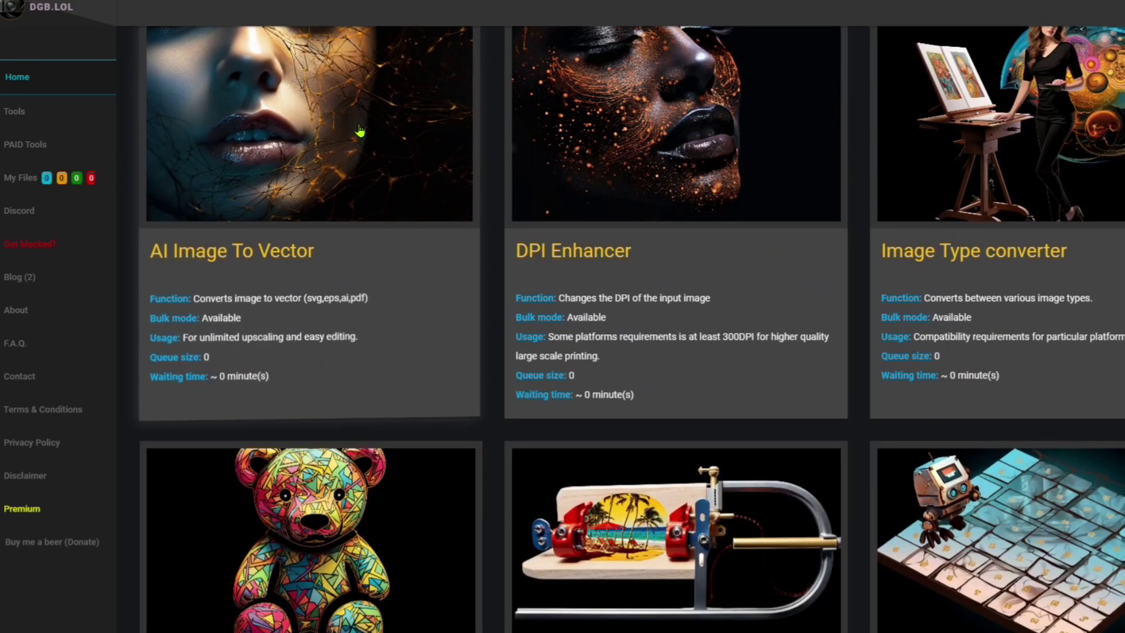
scroll(361, 130, down, 9)
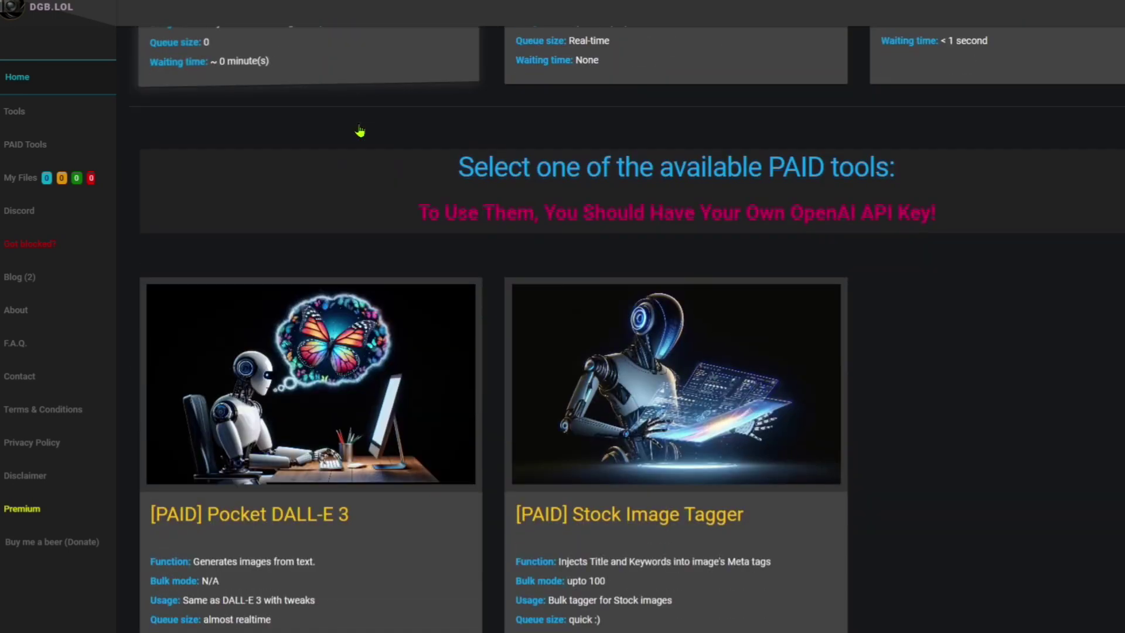
scroll(361, 130, down, 8)
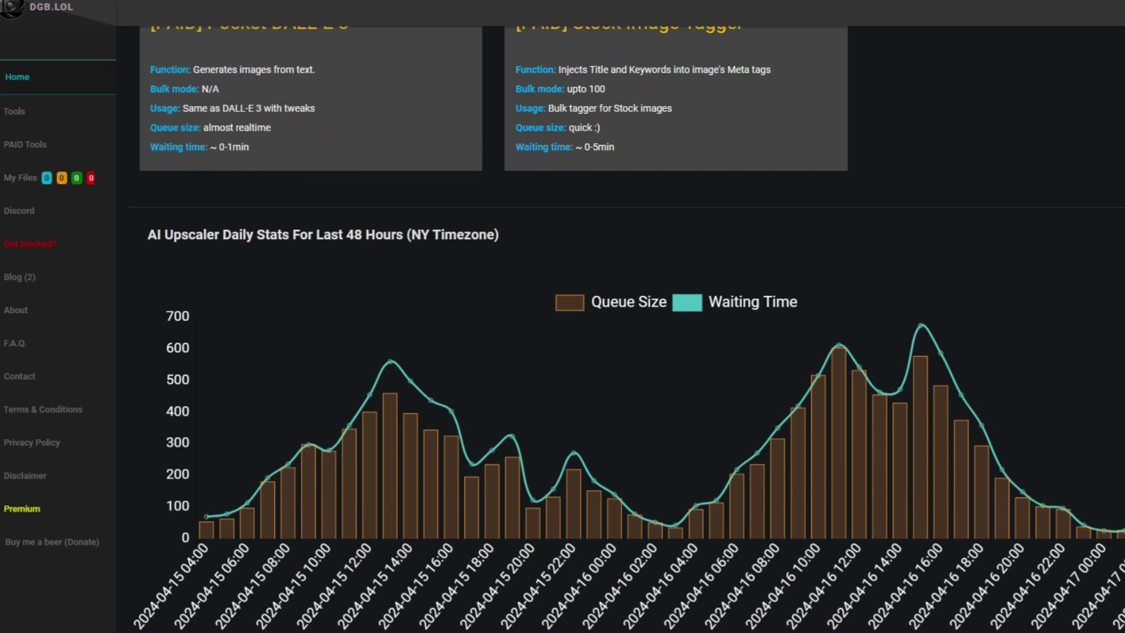
scroll(430, 177, up, 5)
scroll(430, 177, up, 8)
scroll(429, 177, up, 18)
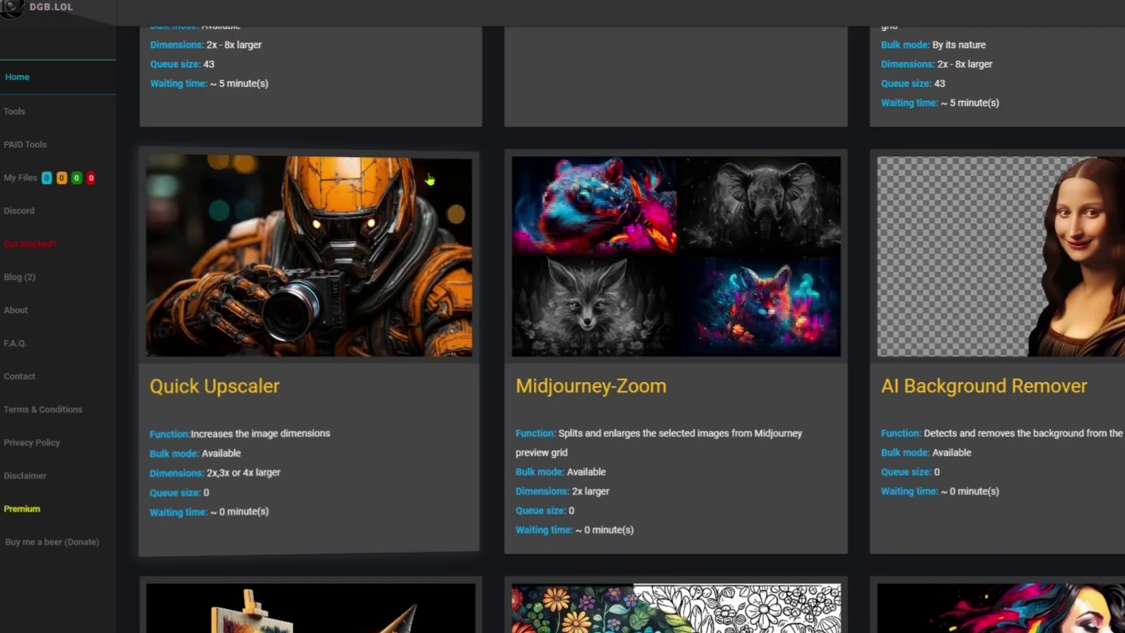
scroll(964, 375, down, 5)
scroll(357, 306, down, 2)
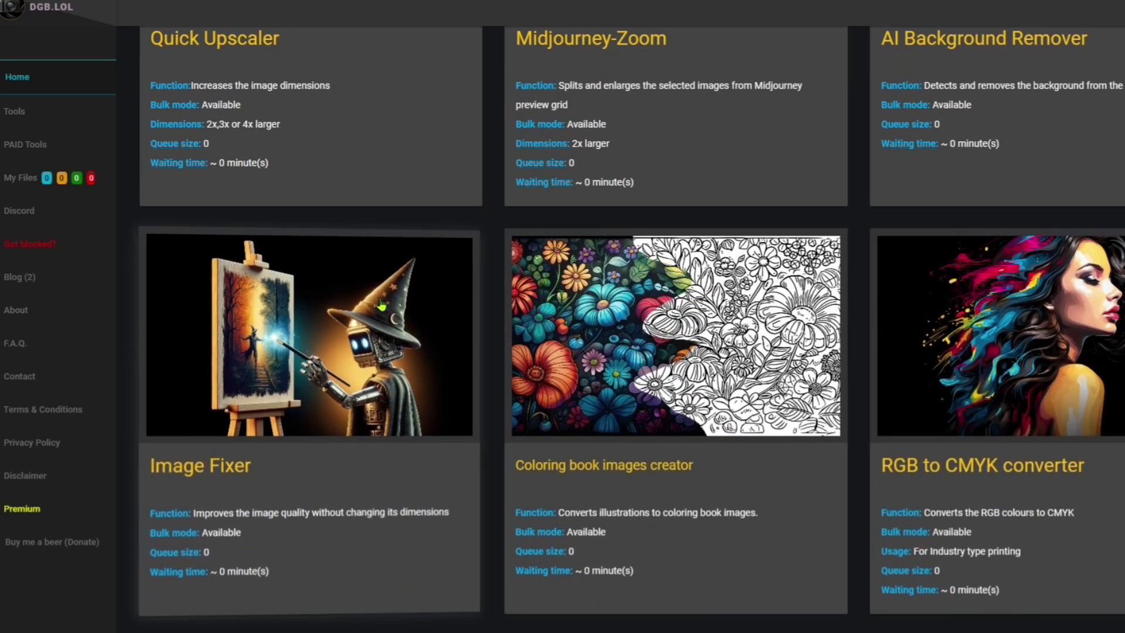
scroll(357, 306, down, 6)
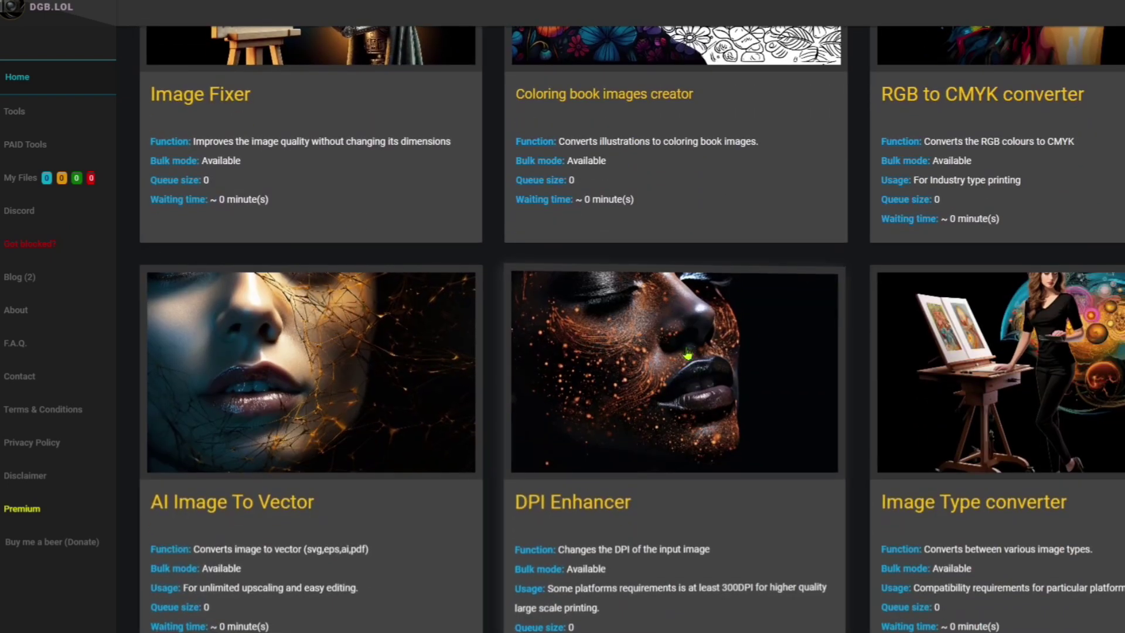
scroll(687, 373, down, 6)
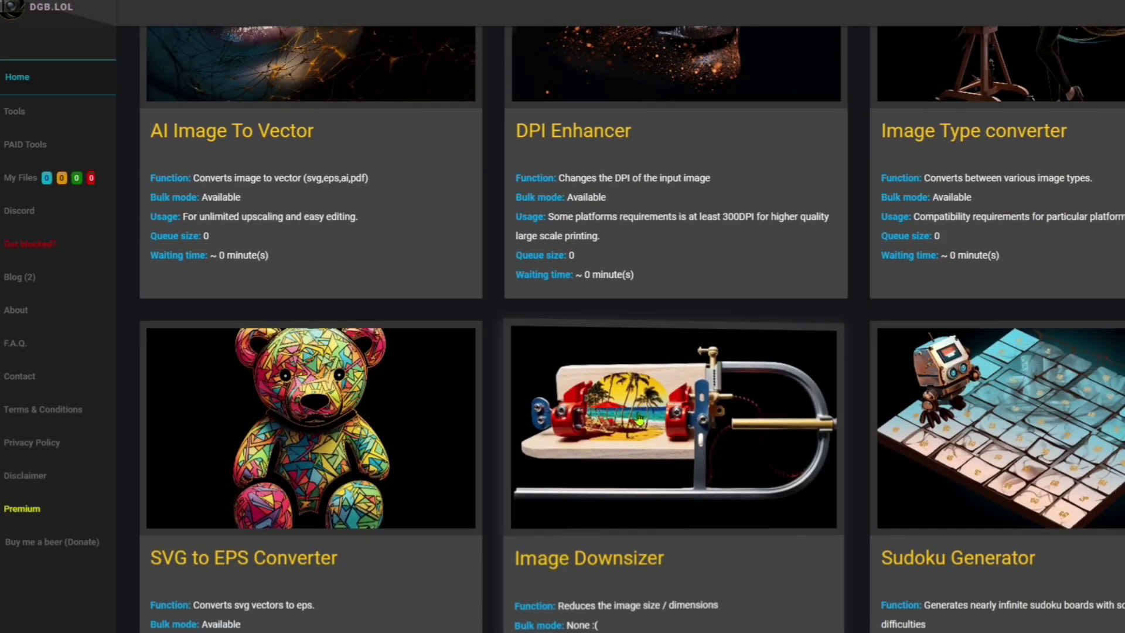
scroll(1010, 332, down, 2)
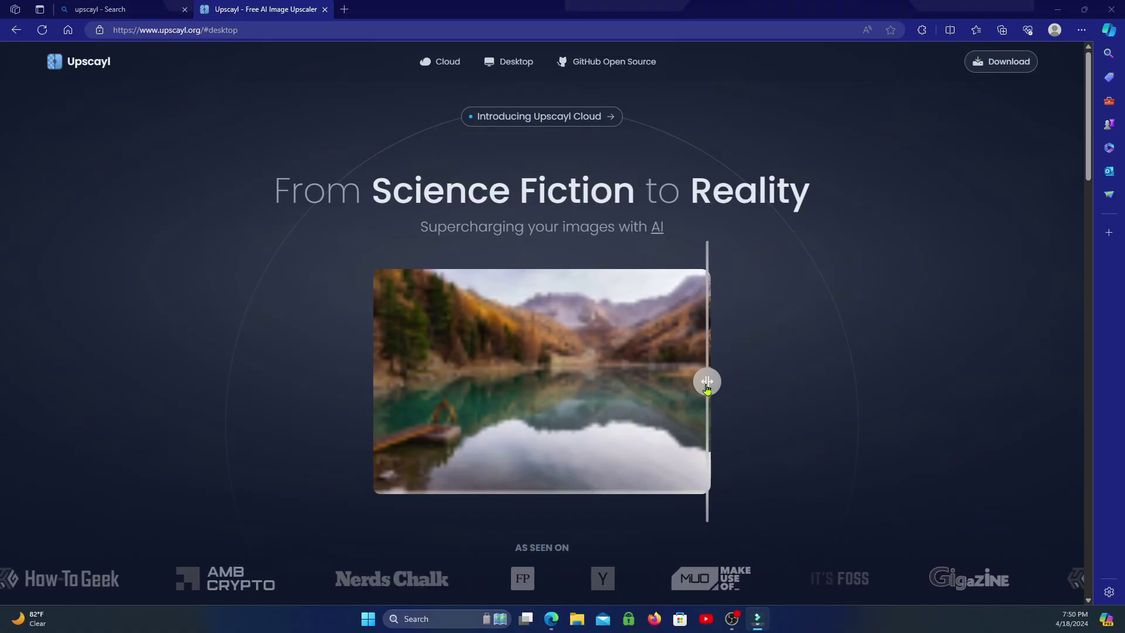
- Switch to the Upscayl website and sweep the before-and-after divider across the sample lake image
drag(707, 389, 382, 406)
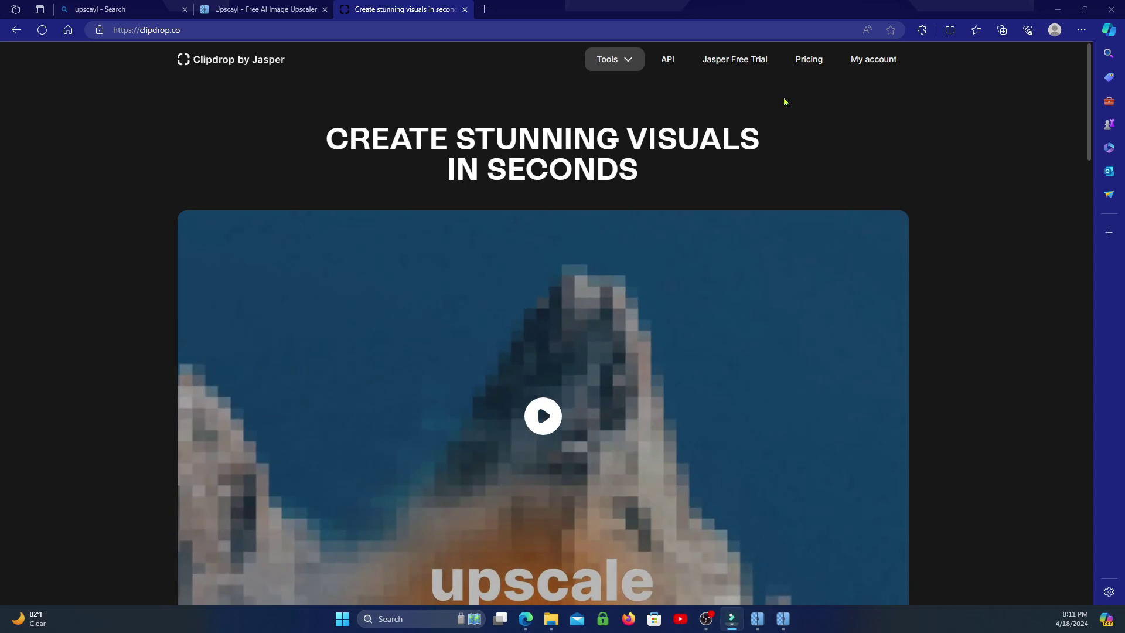
- Examine the Clipdrop pricing plans and look through the tools offered on its home page
click(801, 62)
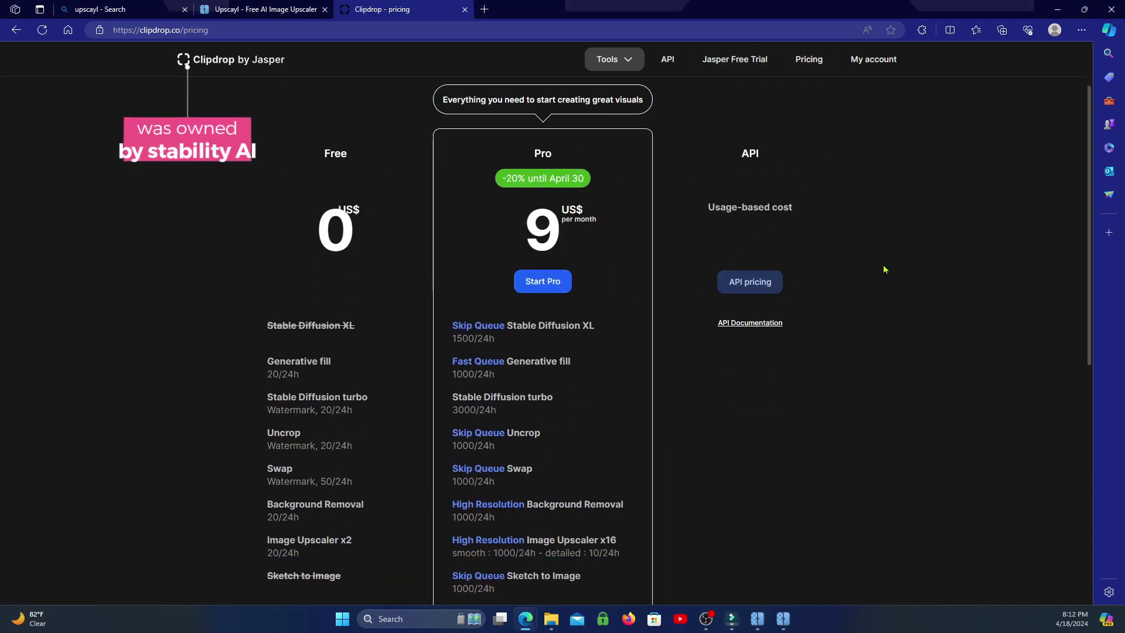
scroll(914, 269, up, 2)
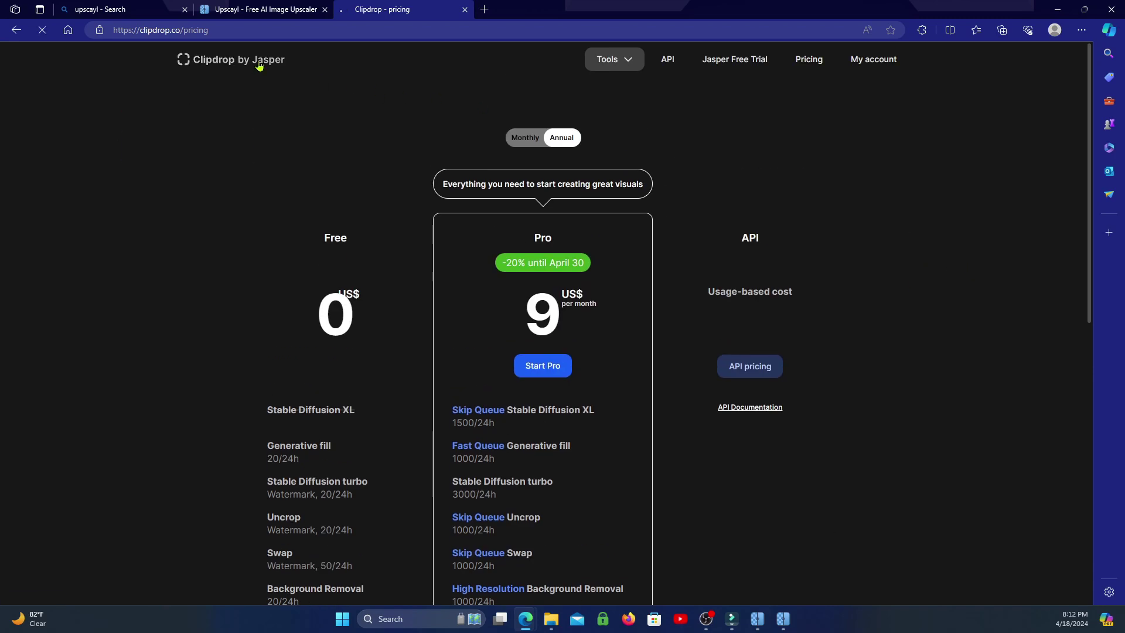
scroll(328, 187, down, 5)
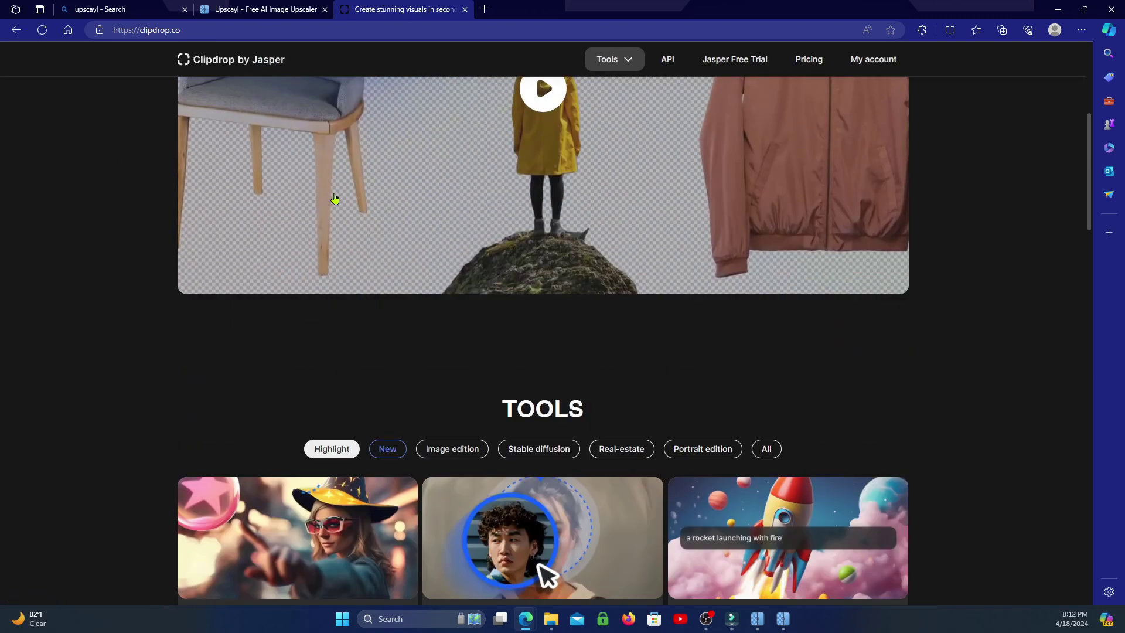
scroll(337, 205, down, 4)
scroll(342, 210, down, 5)
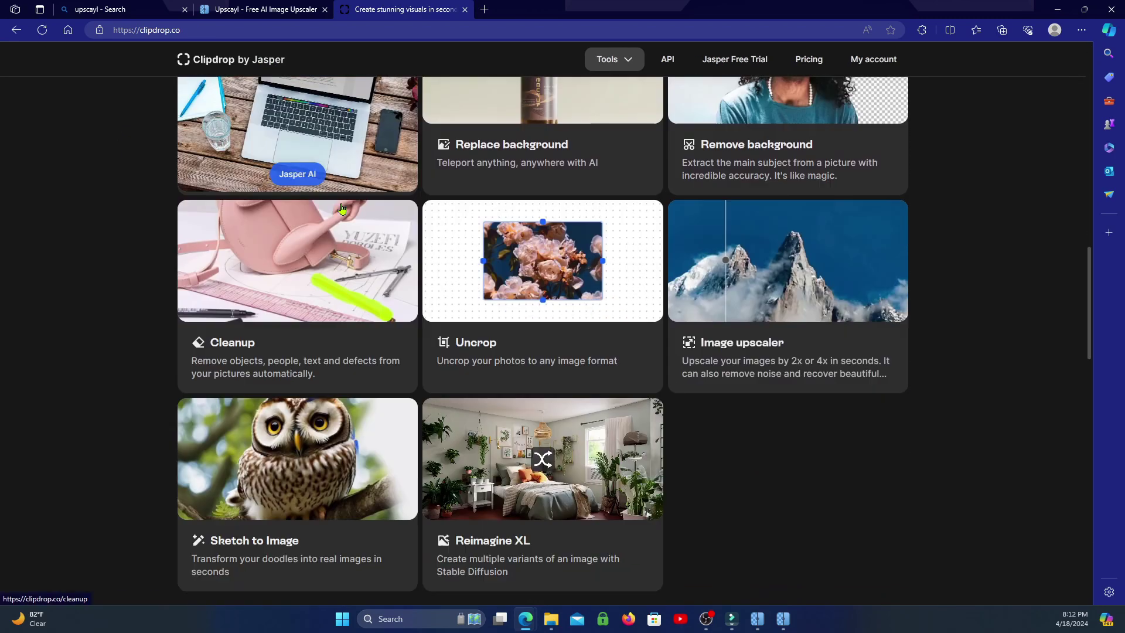
scroll(342, 209, down, 3)
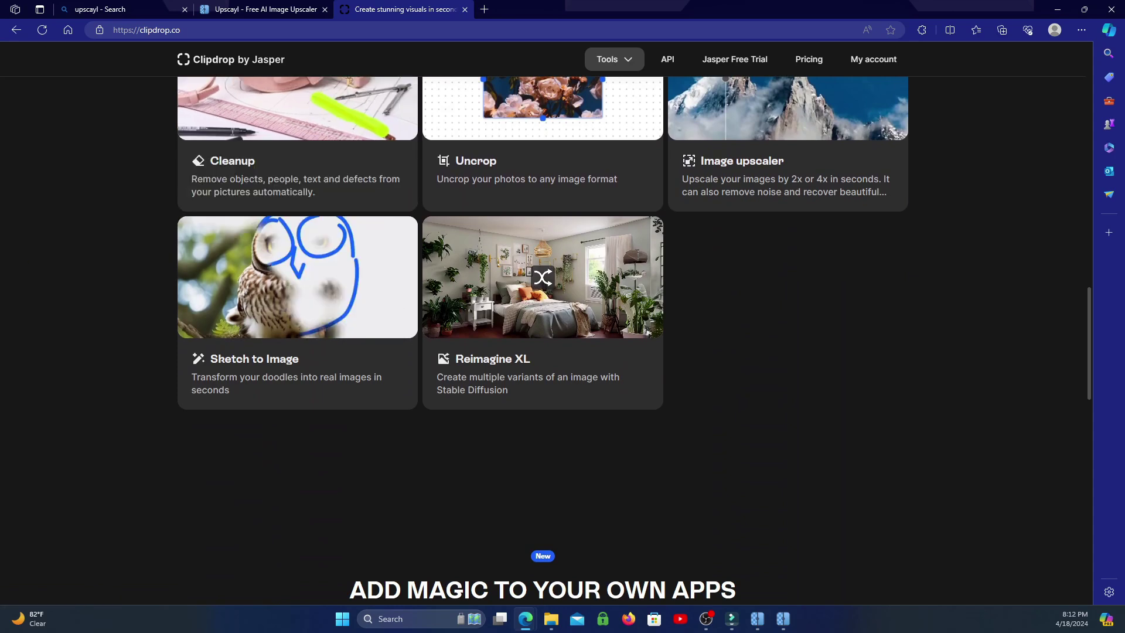
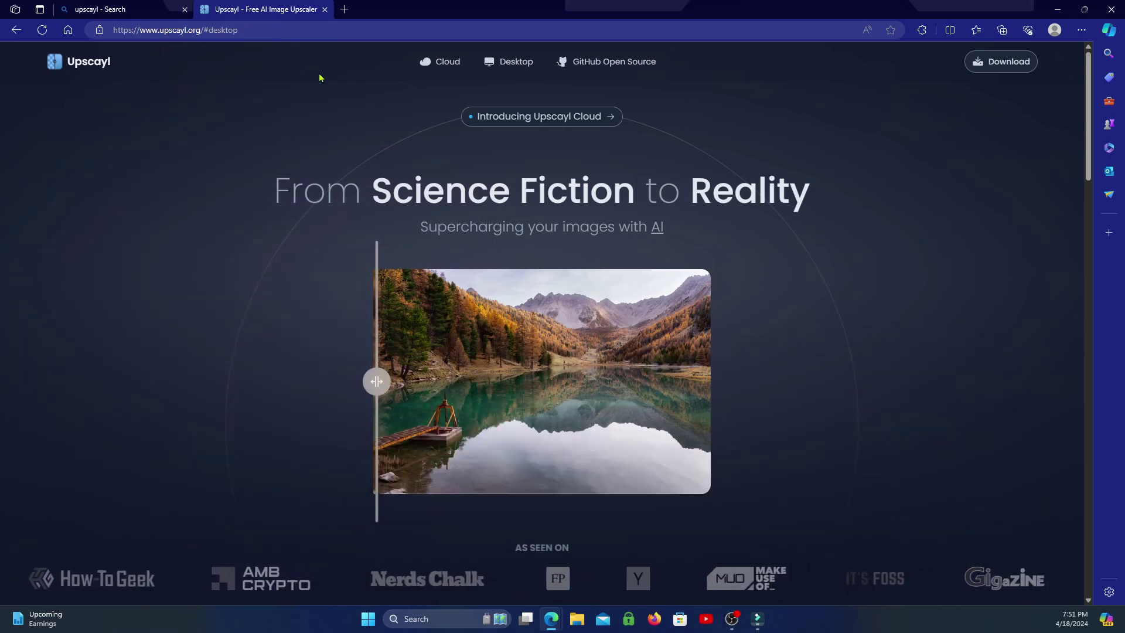
- Download the Windows EXE installer from the Upscayl website
click(1021, 60)
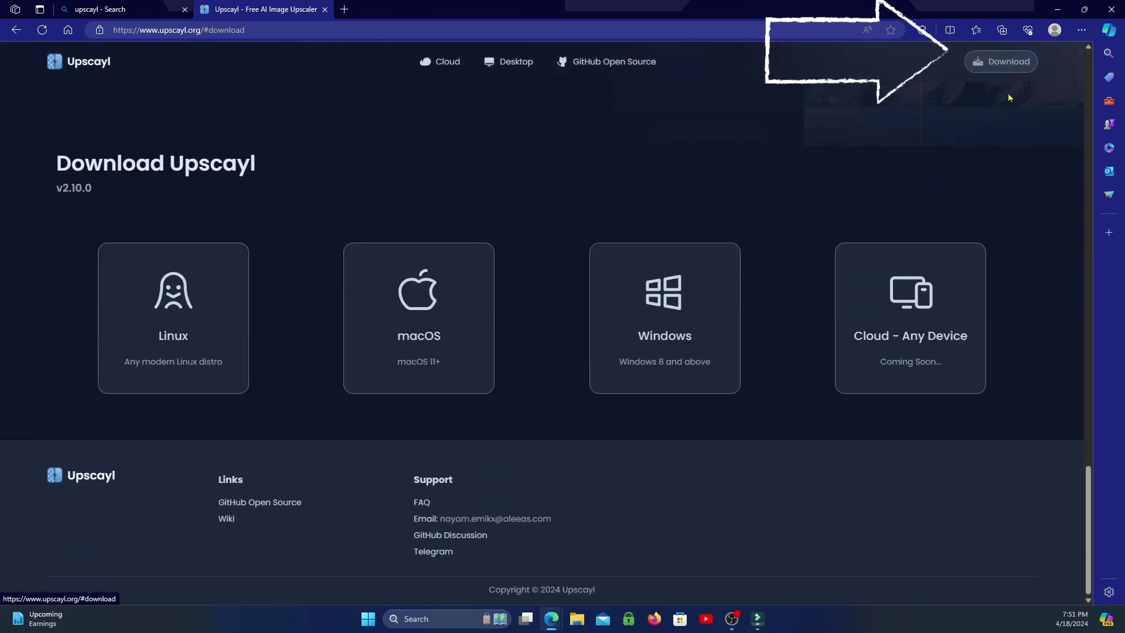
click(679, 319)
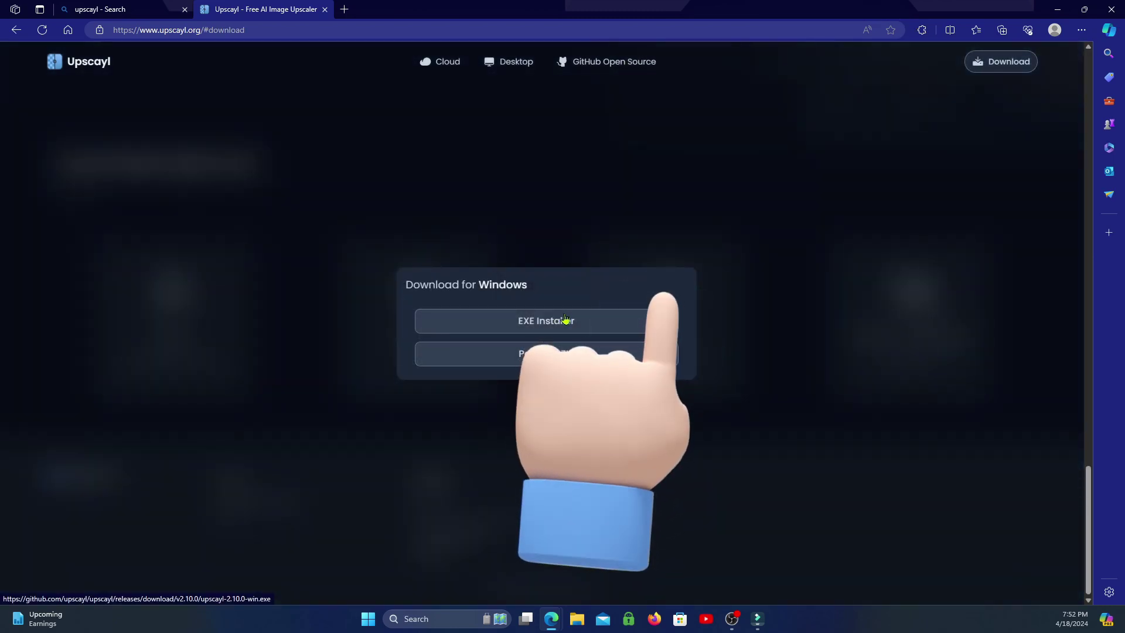
click(563, 320)
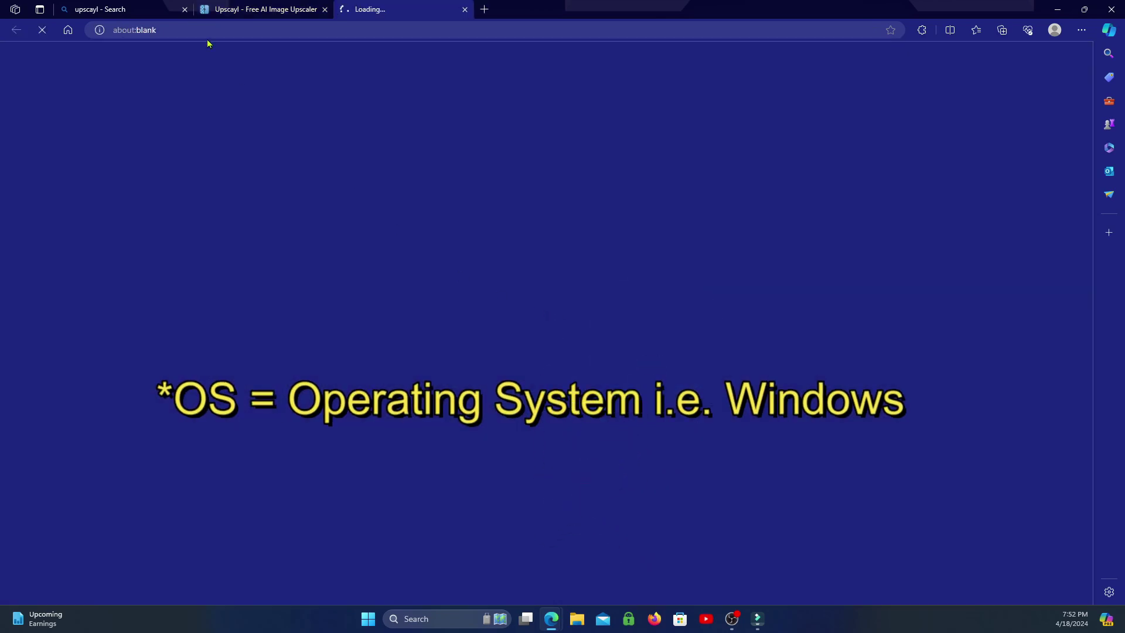
- Return to the Upscayl page and examine the feature list of the Upscayl Cloud introduction
click(265, 7)
click(648, 205)
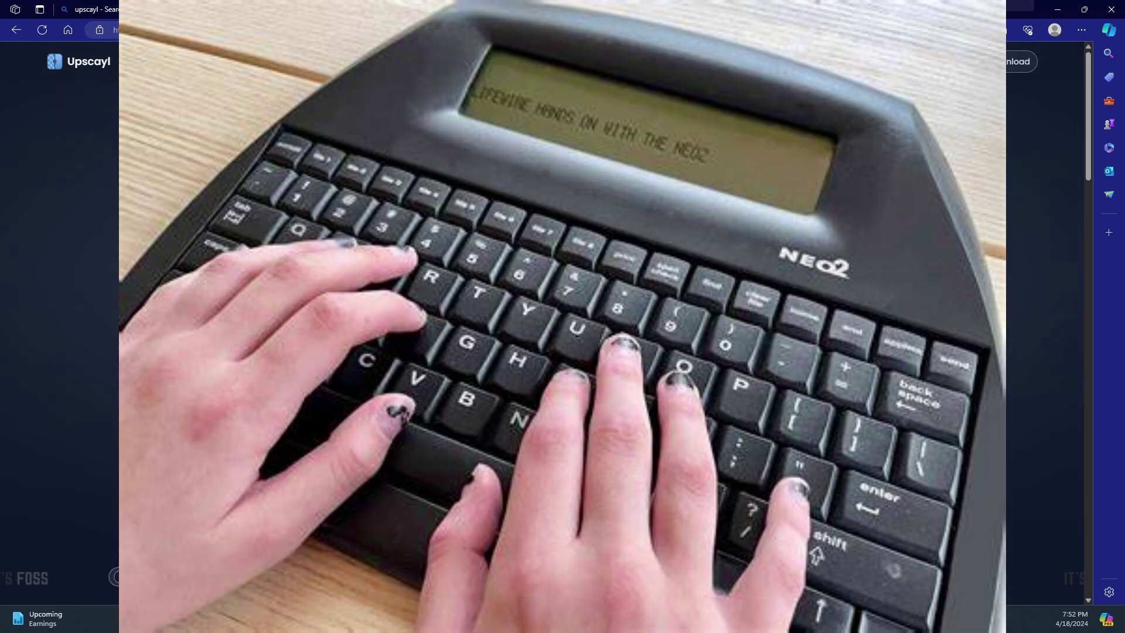
scroll(562, 317, down, 5)
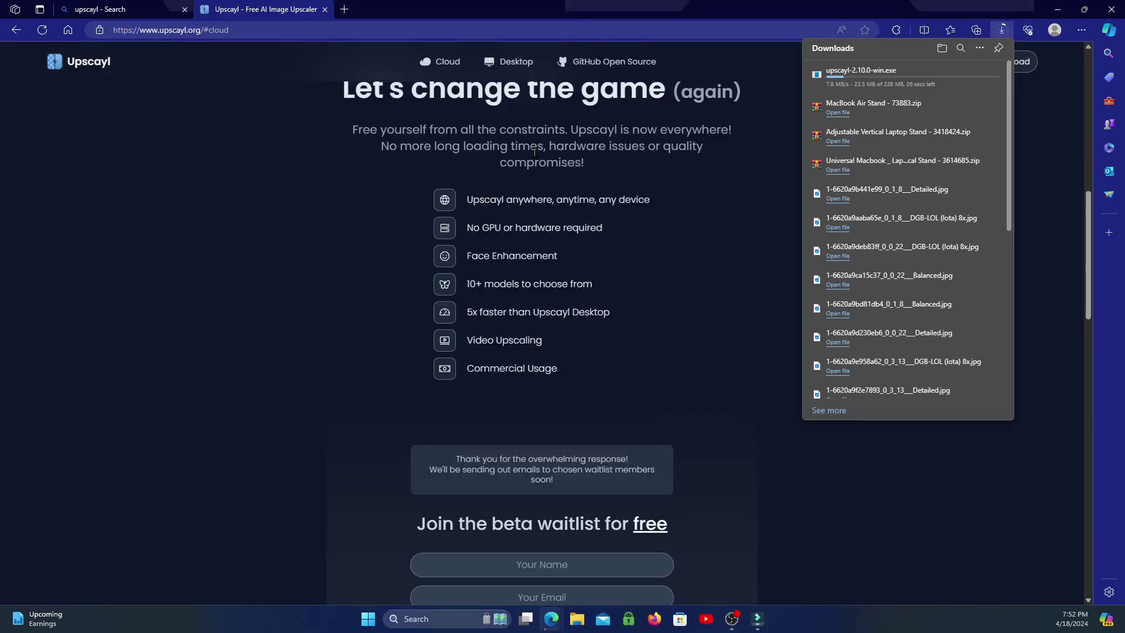
scroll(560, 152, up, 2)
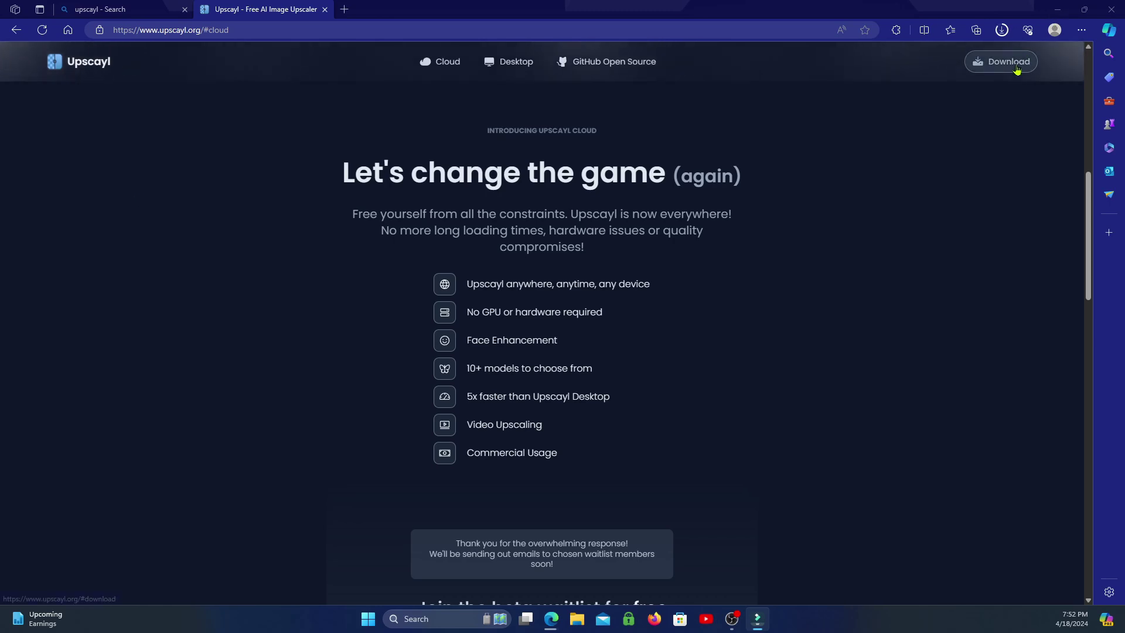
- Install Upscayl 2.10.0 with the downloaded installer and finish the setup with Run Upscayl enabled
click(674, 352)
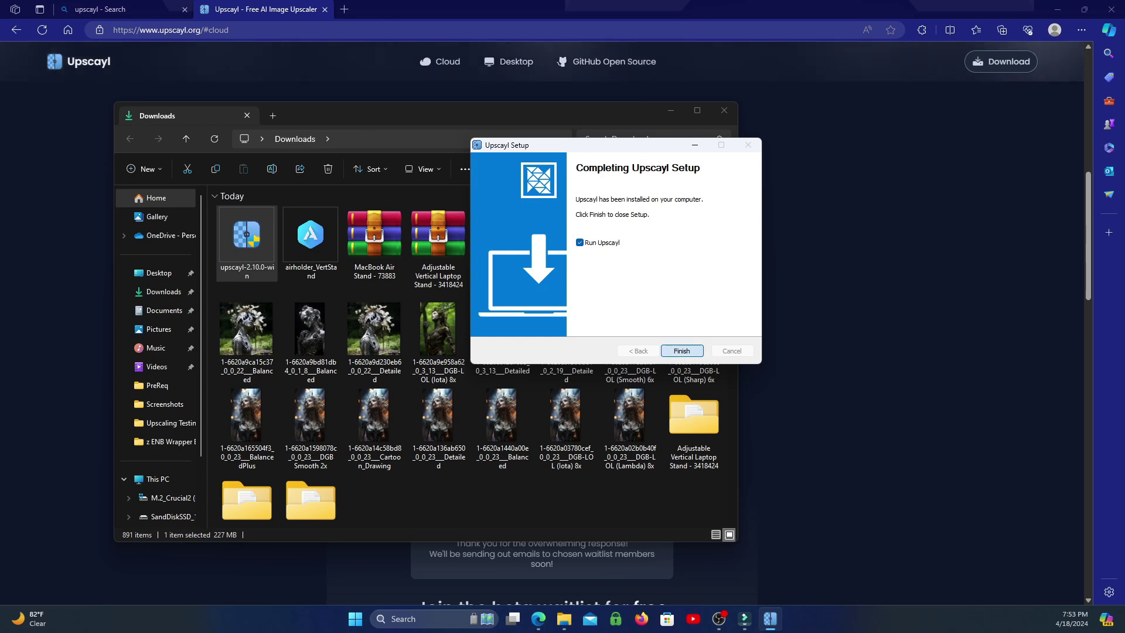
click(681, 351)
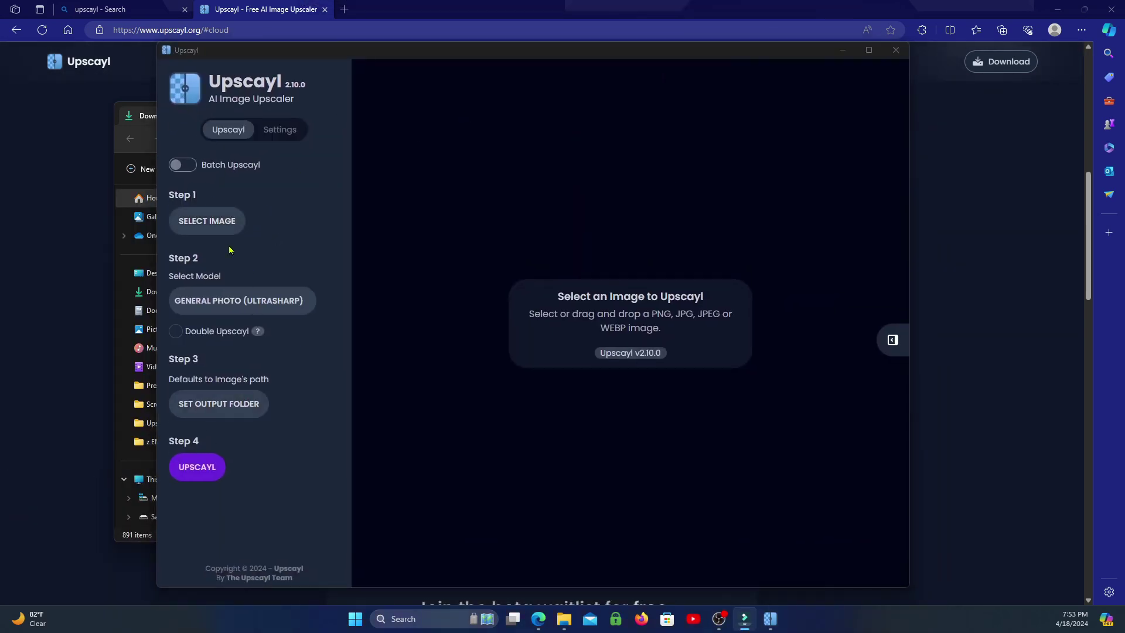
- Toggle Batch Upscayl on and back off to compare folder selection with single-image selection
click(182, 165)
click(182, 165)
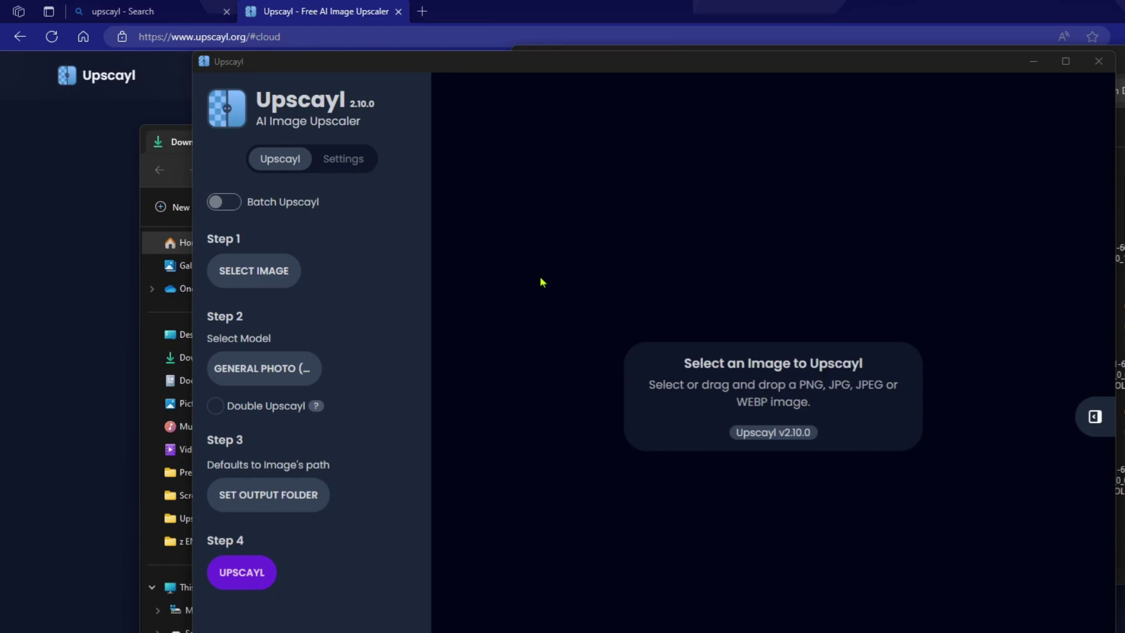
click(231, 208)
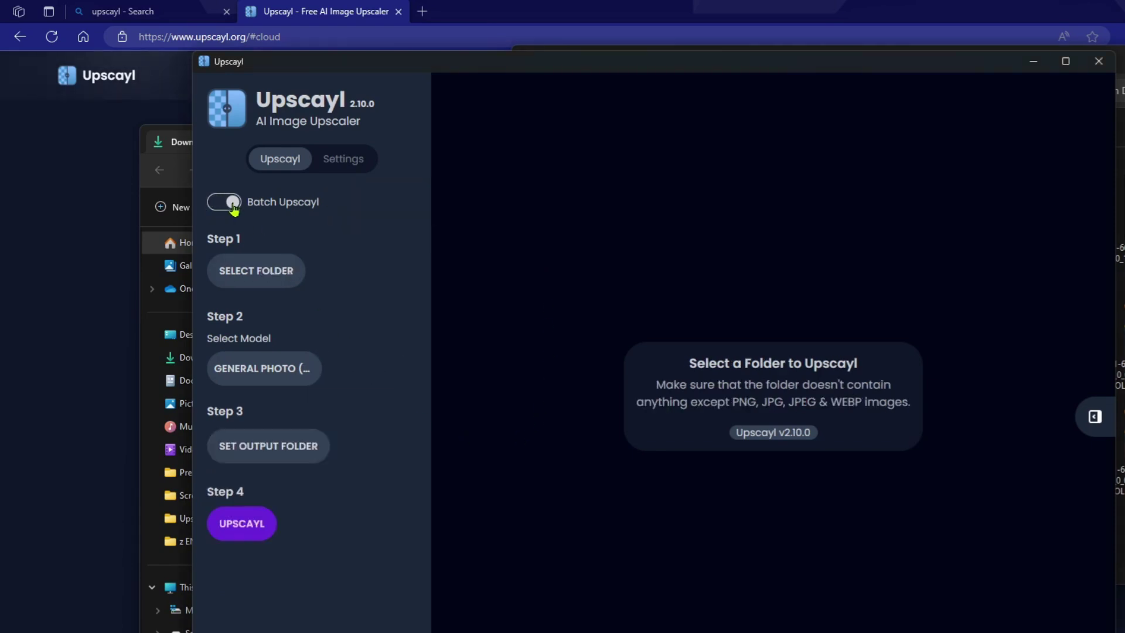
click(234, 209)
click(236, 213)
click(237, 214)
click(237, 214)
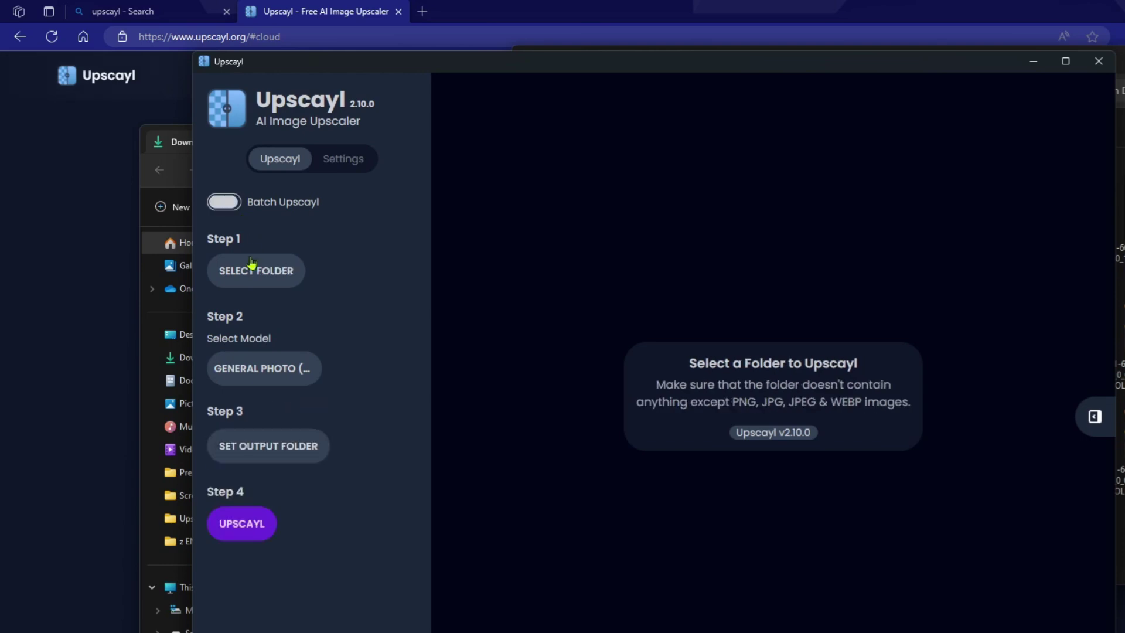
click(233, 211)
- Choose the General Photo (Ultrasharp) model and enable Double Upscayl for a 16x upscale
click(329, 378)
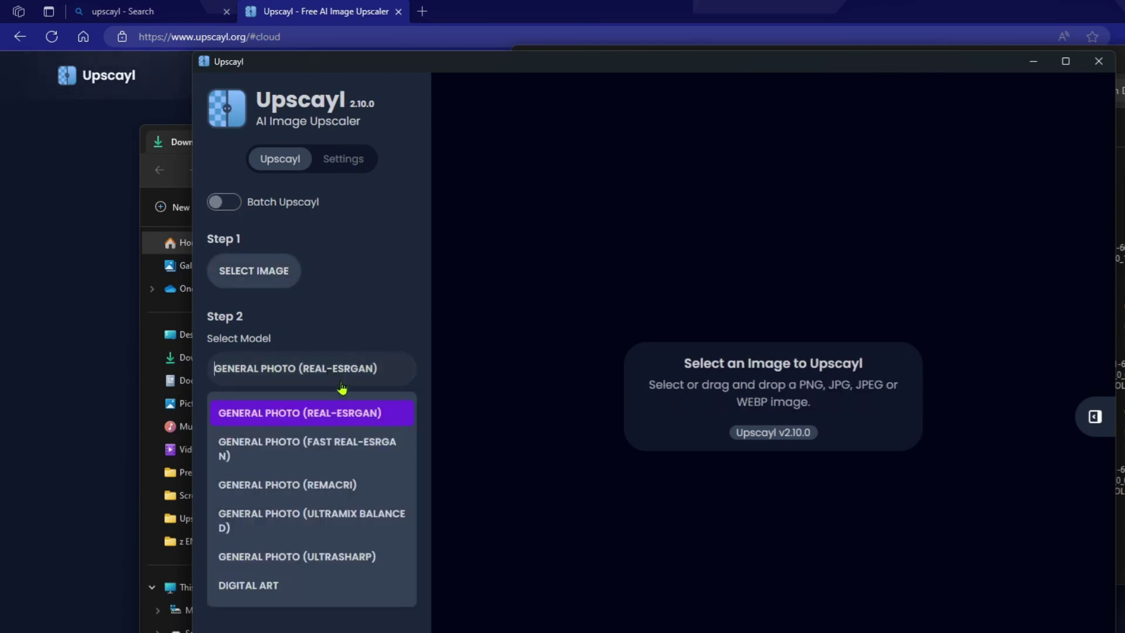
click(386, 569)
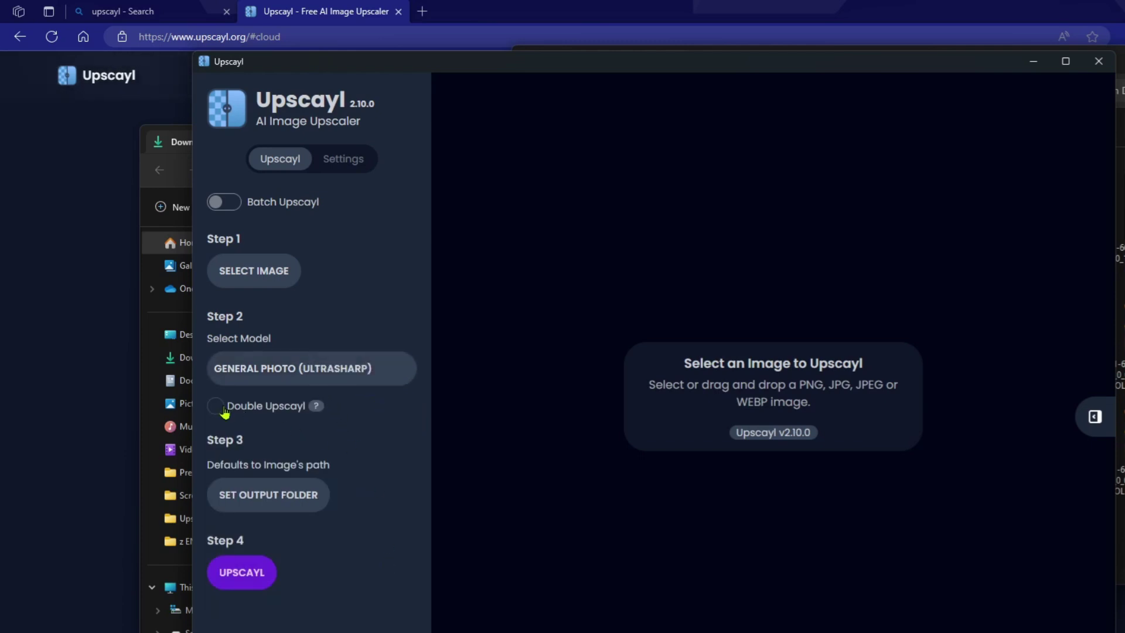
mouse_move(321, 413)
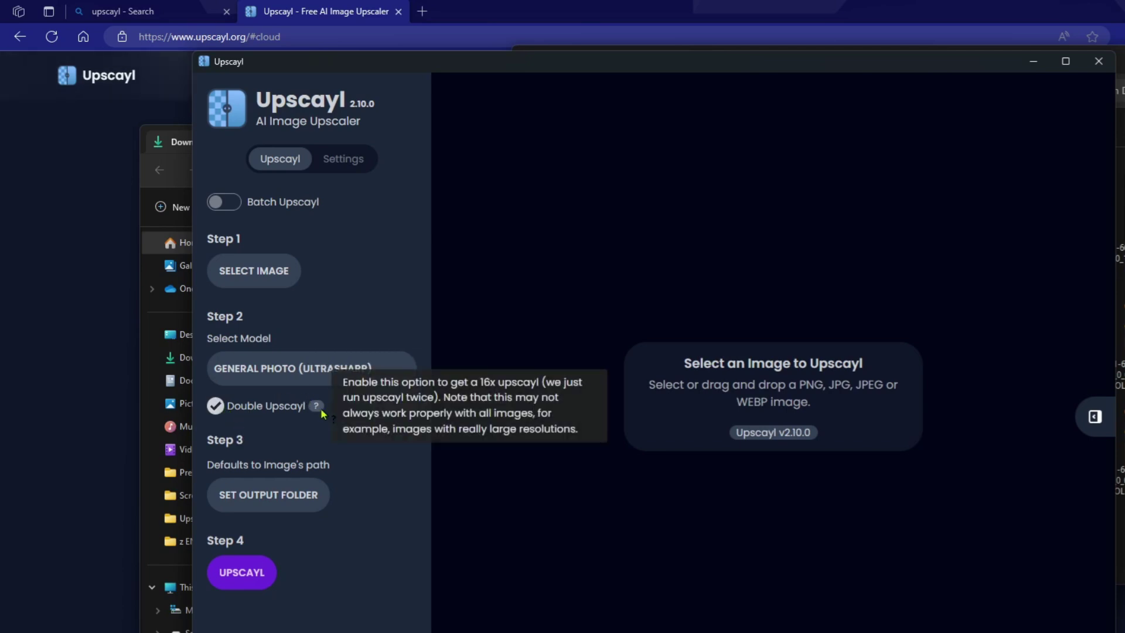
- Set the output folder to upscayl_png_ultrasharp_4x inside Upscaling Testing, DGB_LOL, Upscayl, and review the Double Upscayl explanation
click(268, 494)
double_click(515, 209)
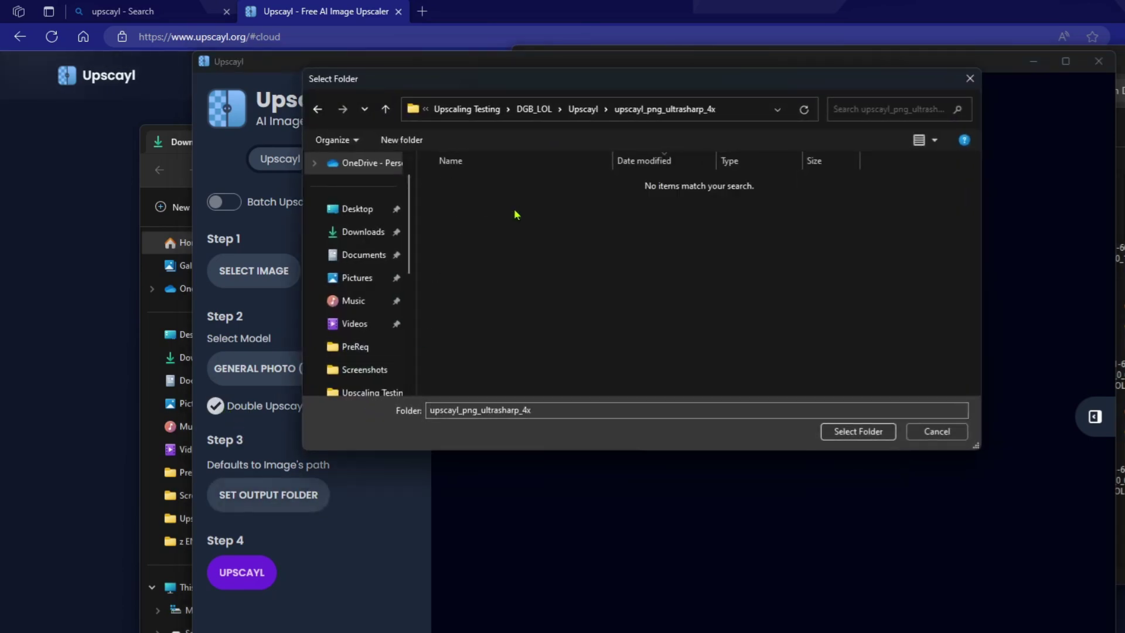
key(Return)
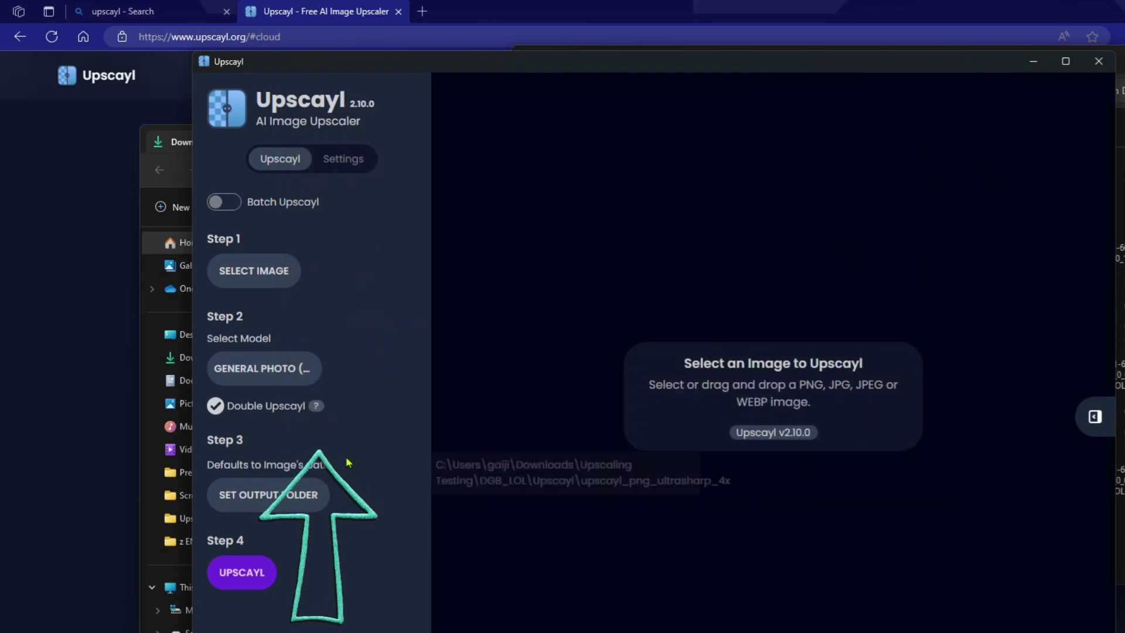
mouse_move(317, 410)
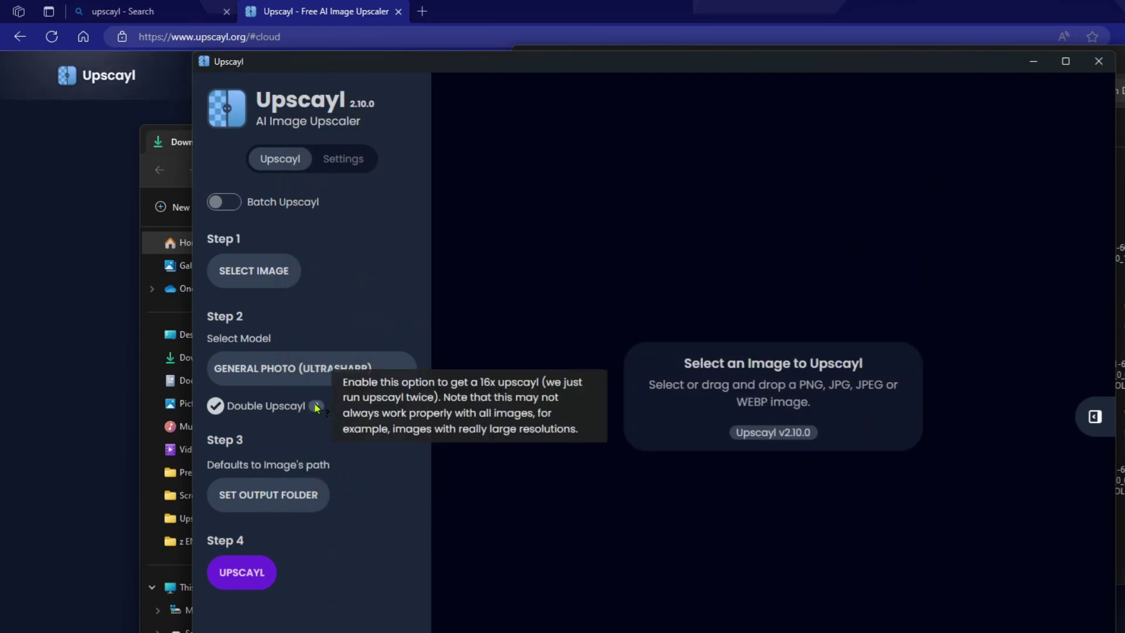
- Set the output folder to Upscaling Testing in Downloads and upscale the antler-crowned forest figure with Double Upscayl
click(293, 503)
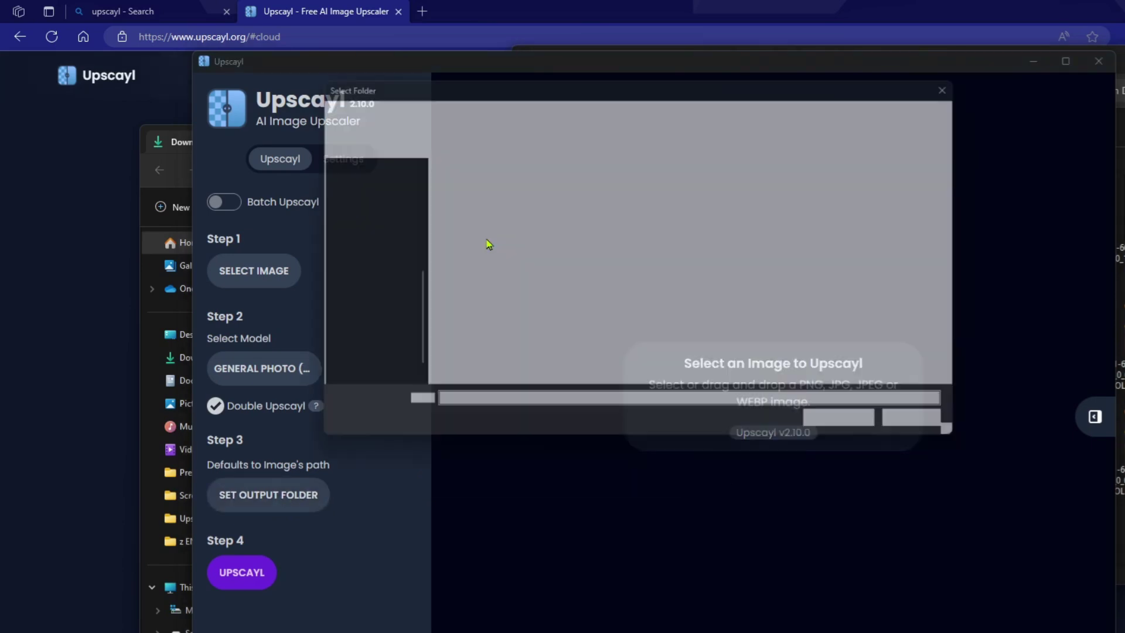
click(885, 433)
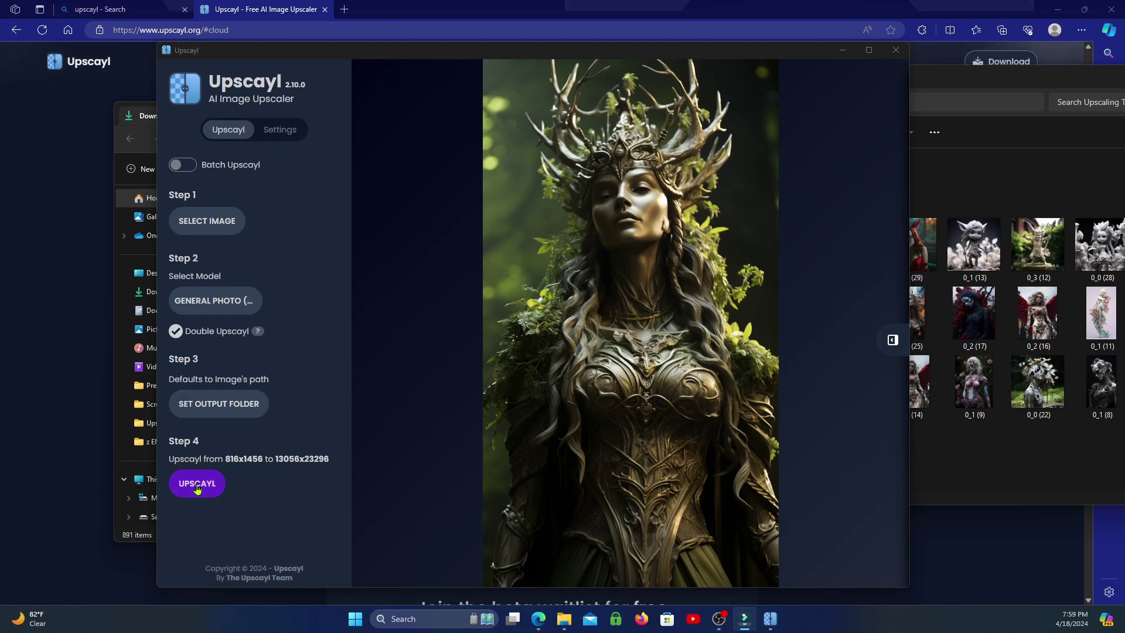
click(197, 484)
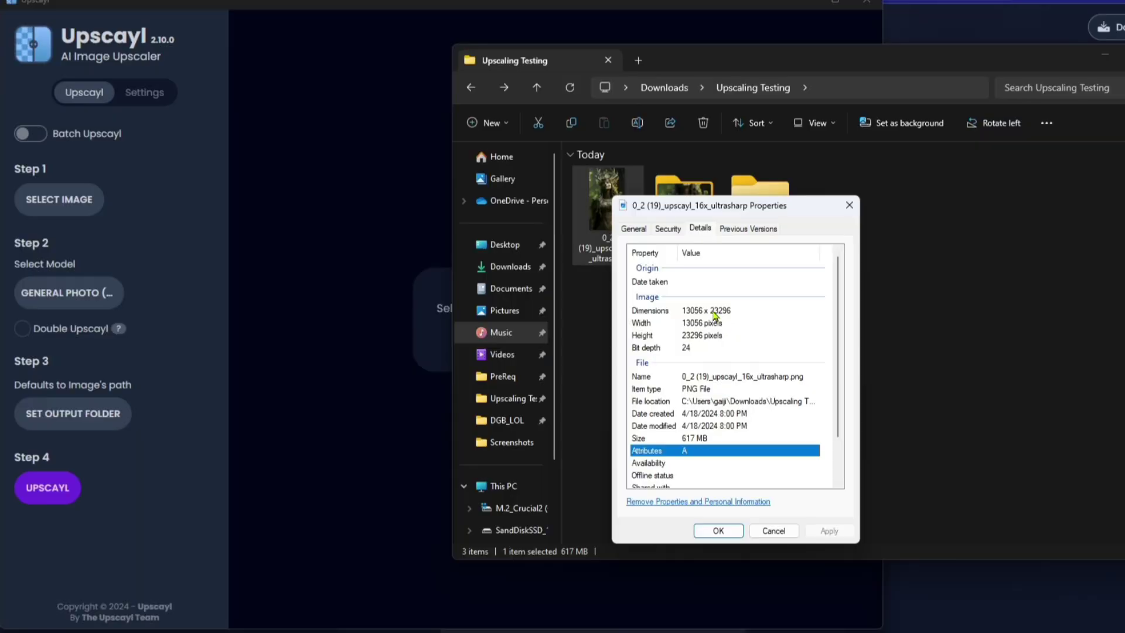
- Check the dimensions and file size in the properties of 0_2 (19)_upscayl_16x_ultrasharp.png and close them
click(716, 312)
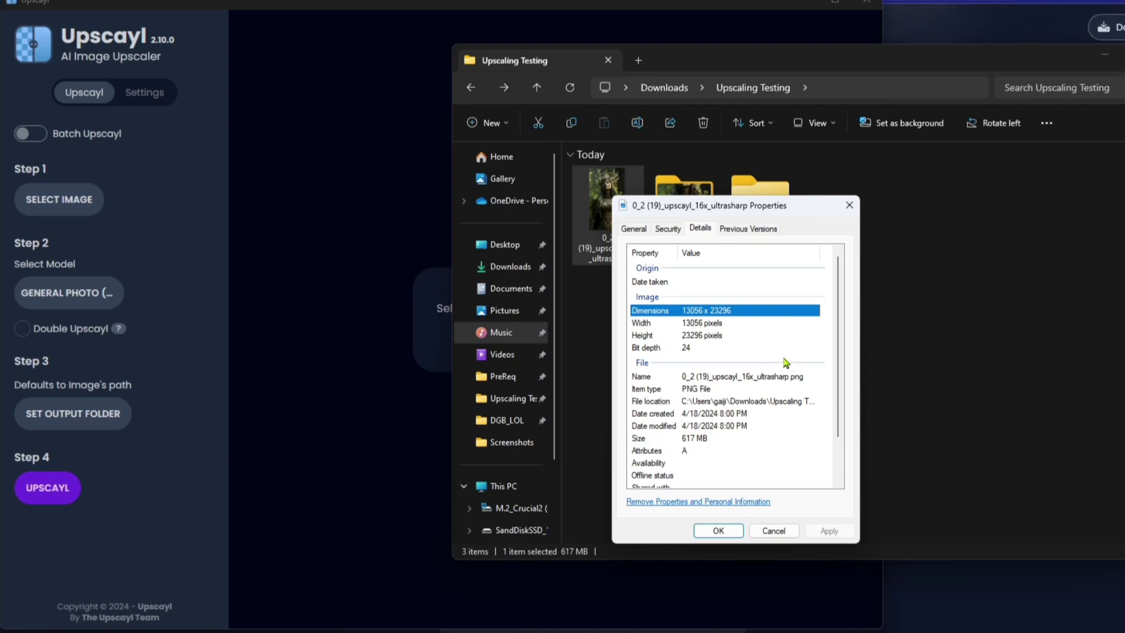
click(697, 440)
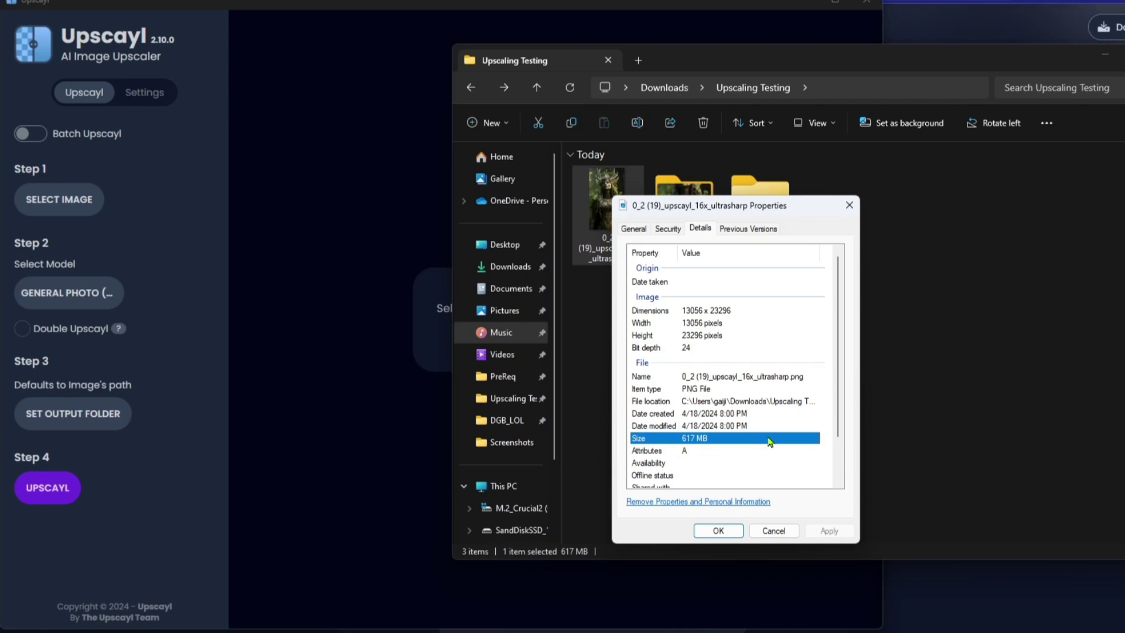
click(772, 532)
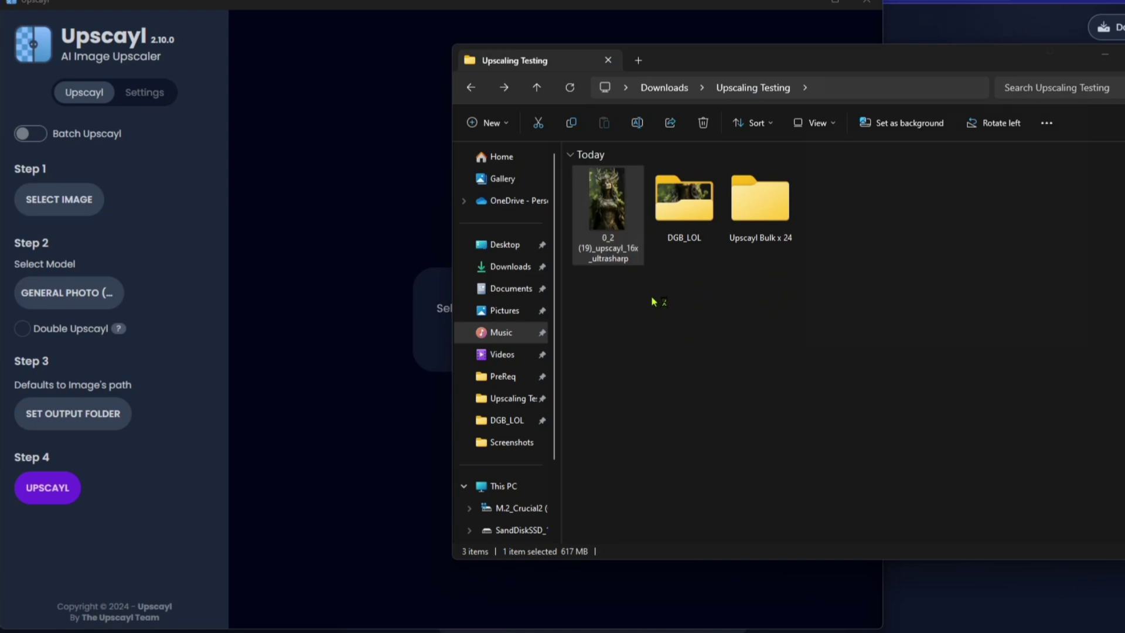
key(Return)
click(1108, 27)
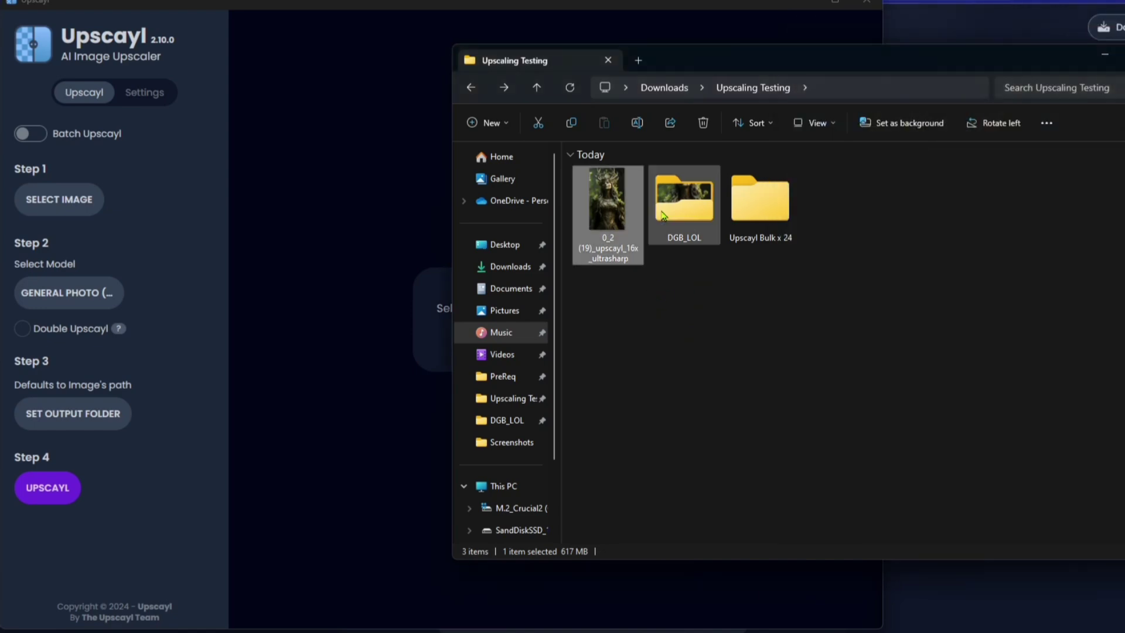
- Browse the images in the DGB_LOL folder, then return to Upscaling Testing and view the 16x upscaled image
double_click(662, 214)
scroll(811, 282, down, 5)
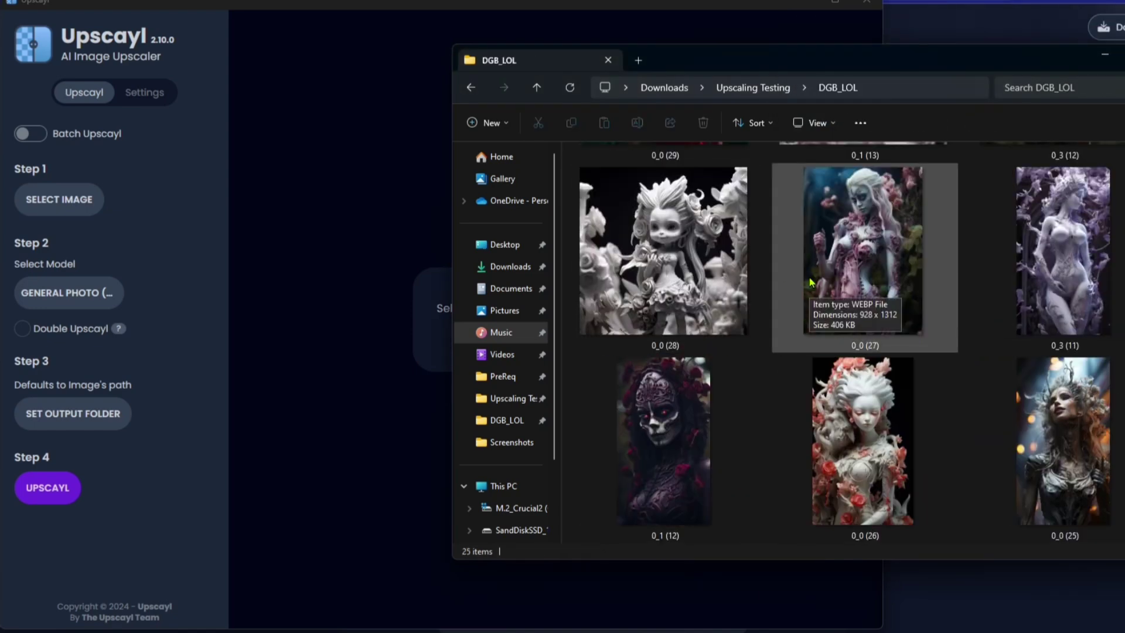
scroll(811, 282, down, 8)
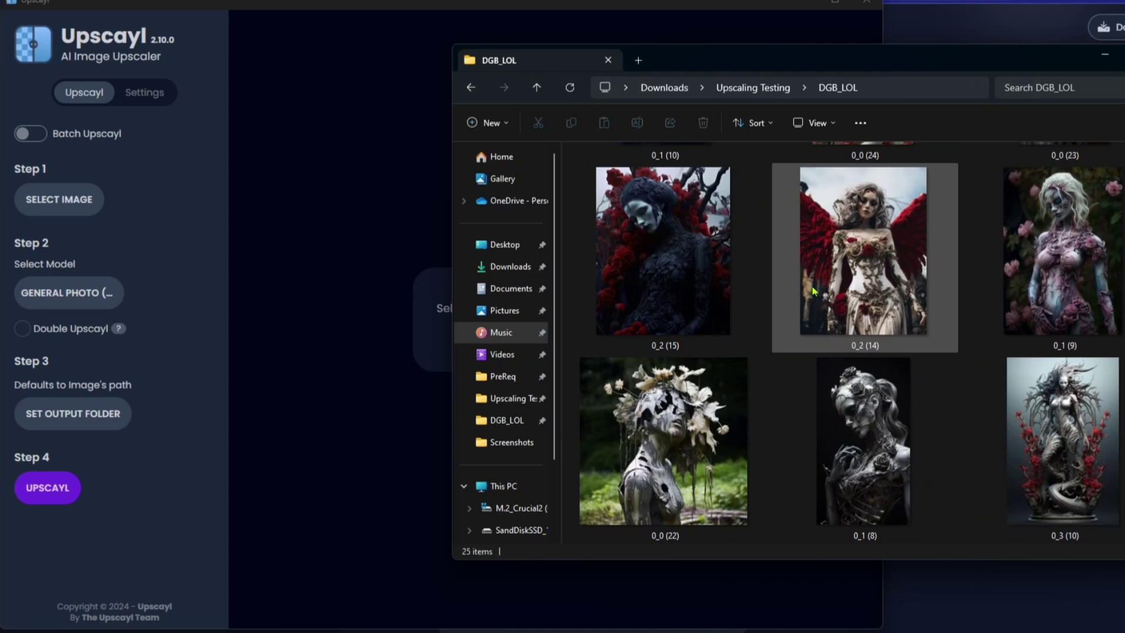
click(470, 87)
double_click(604, 199)
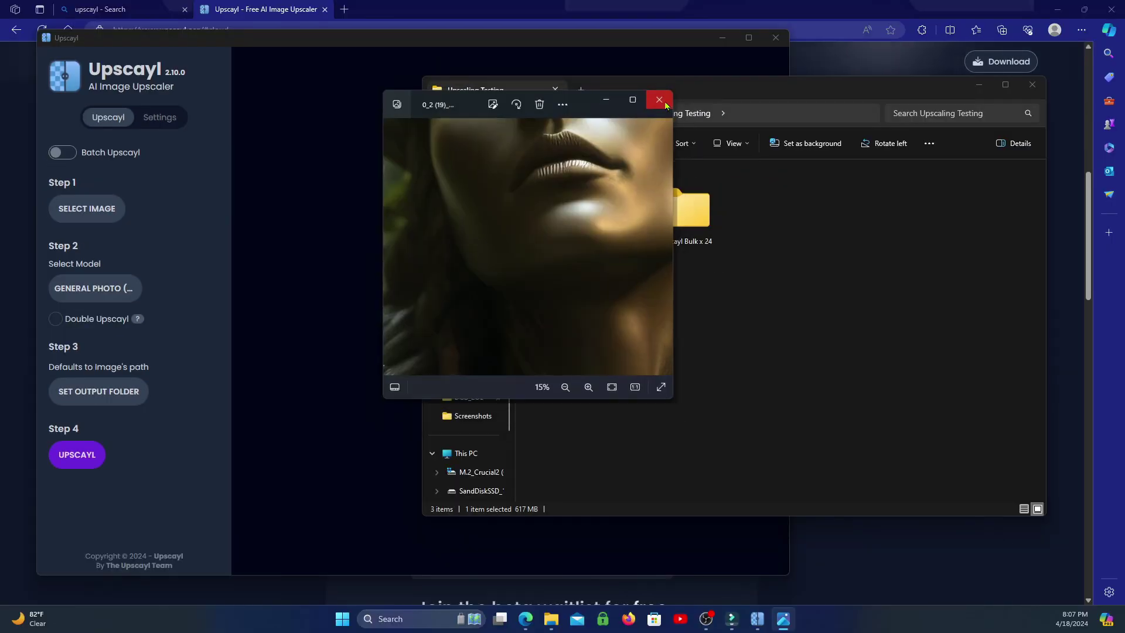
click(665, 104)
- Switch Upscayl's model to General Photo (Remacri) and review the other models on offer
click(141, 295)
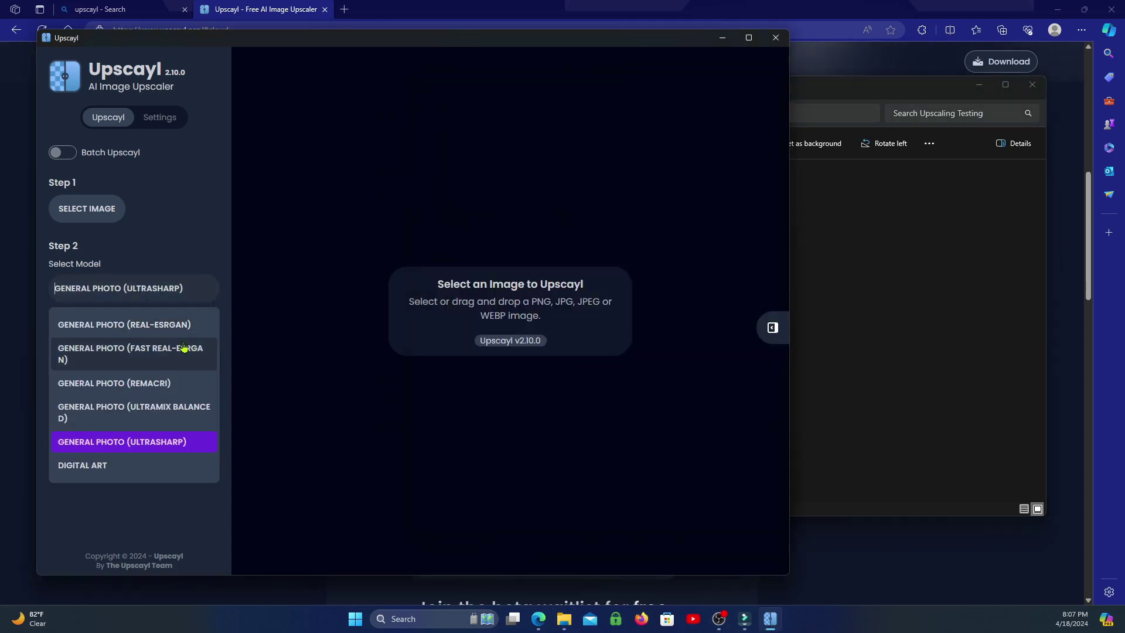
click(186, 386)
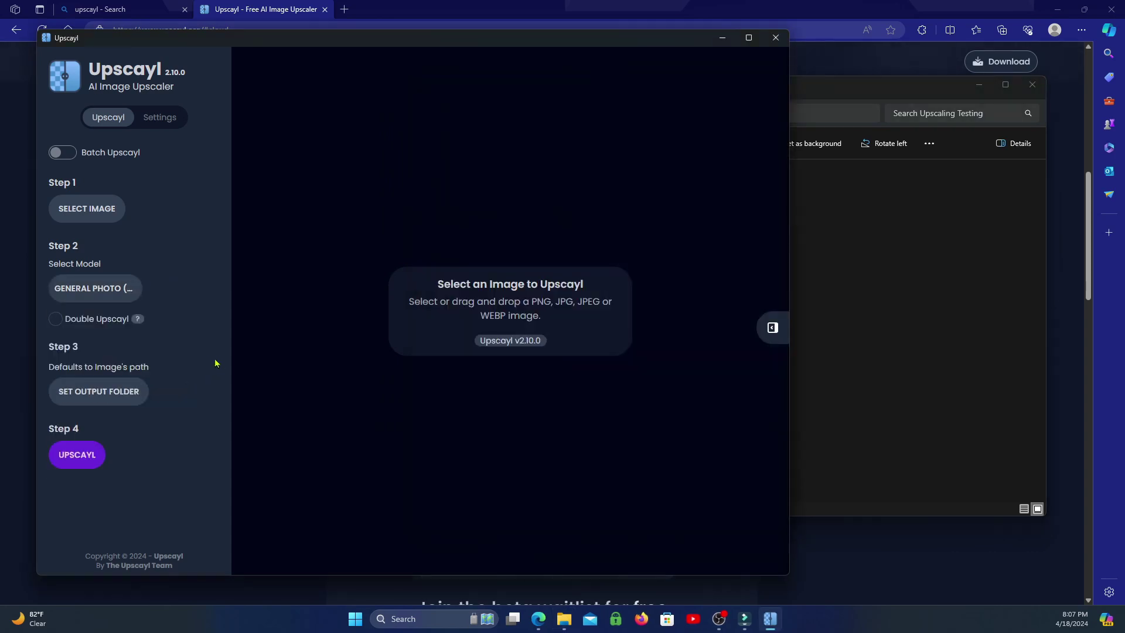
click(111, 300)
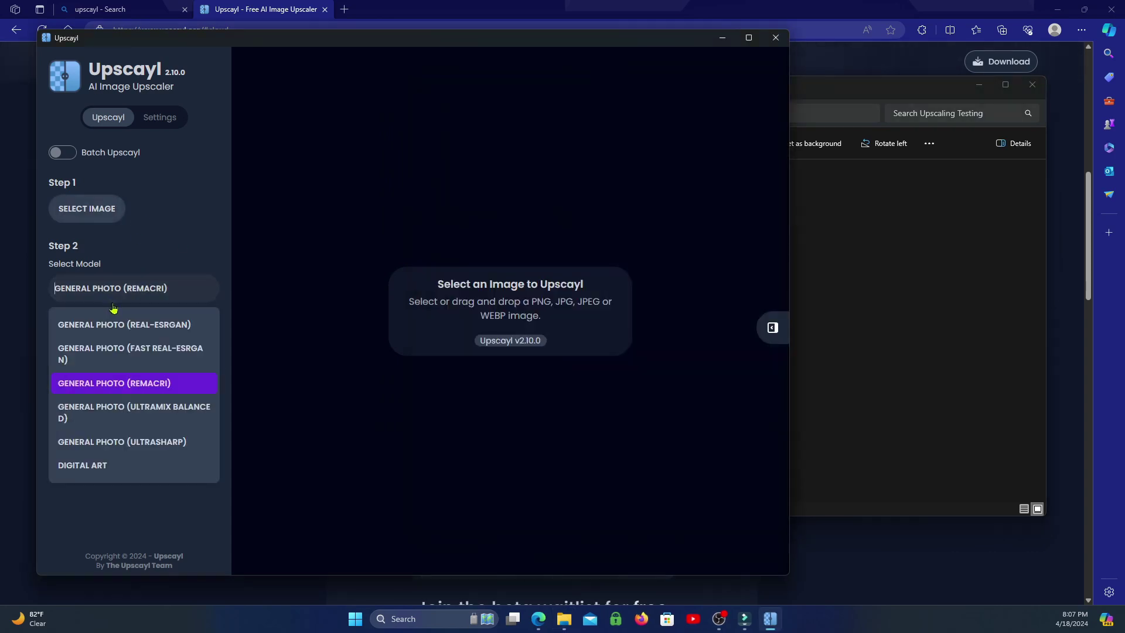
click(223, 422)
click(105, 284)
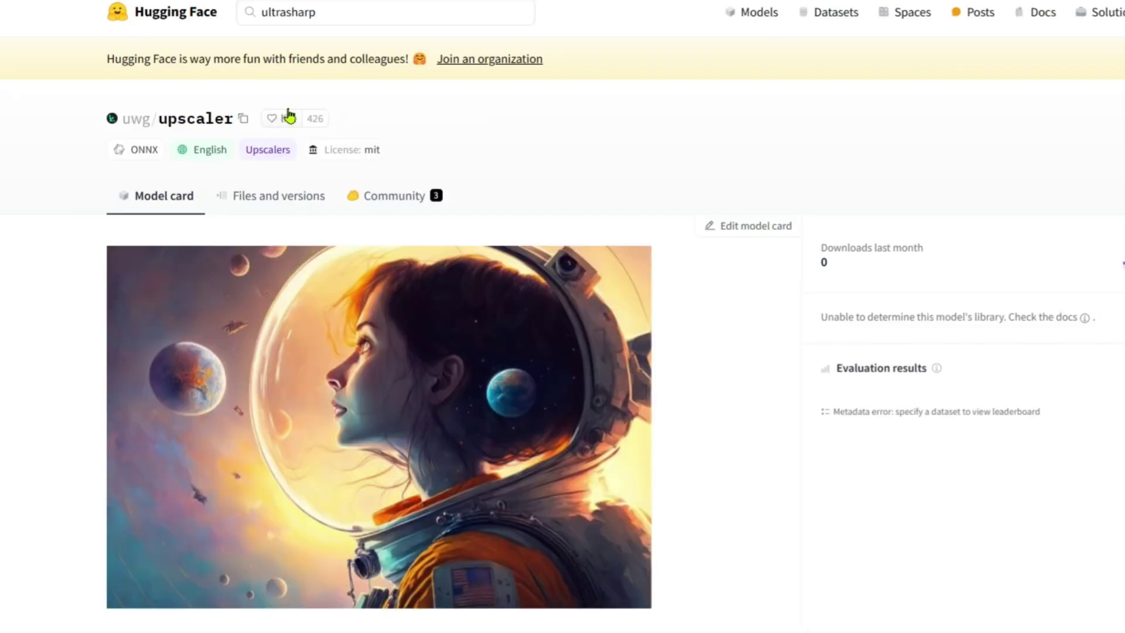
- Open the Kim2091/UltraSharp model from the ultrasharp search on Hugging Face and view its files and versions
click(313, 19)
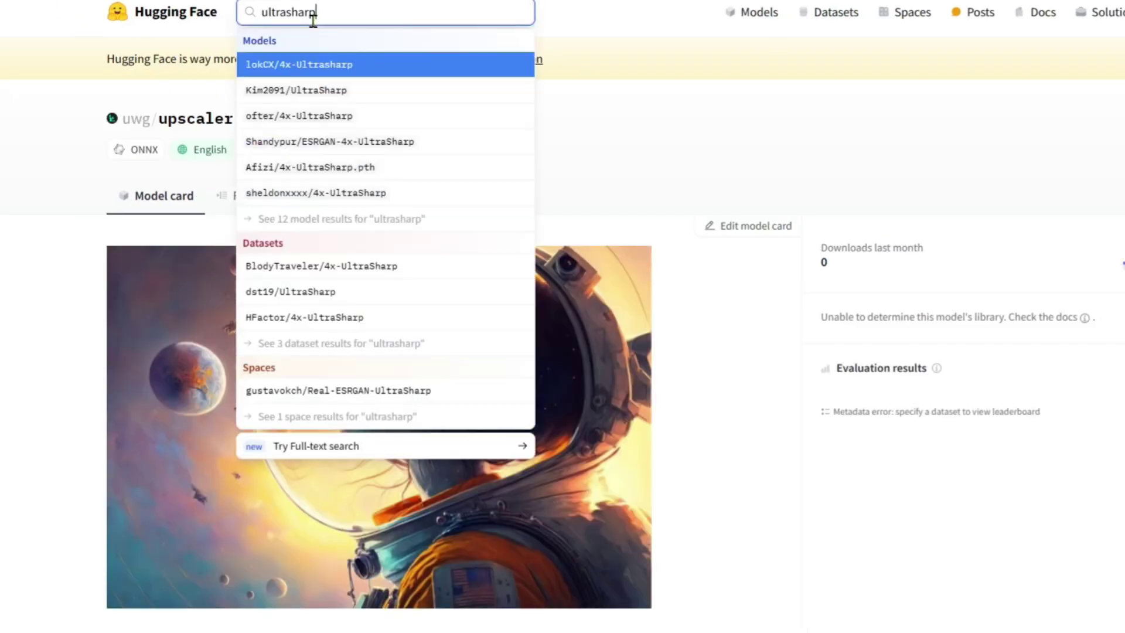
click(384, 94)
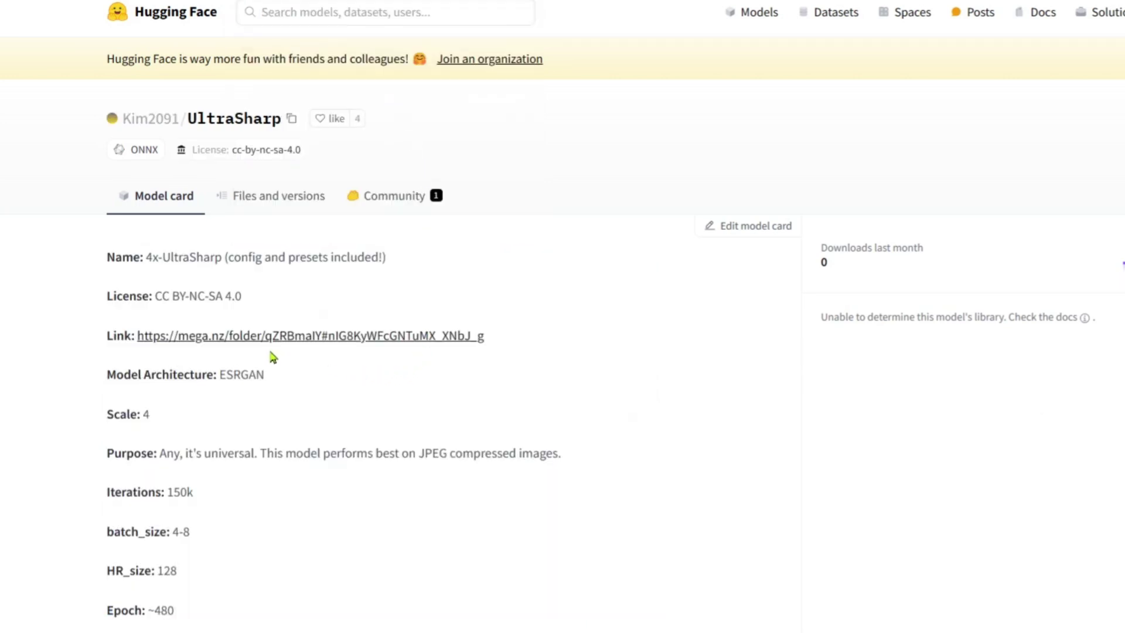
click(308, 205)
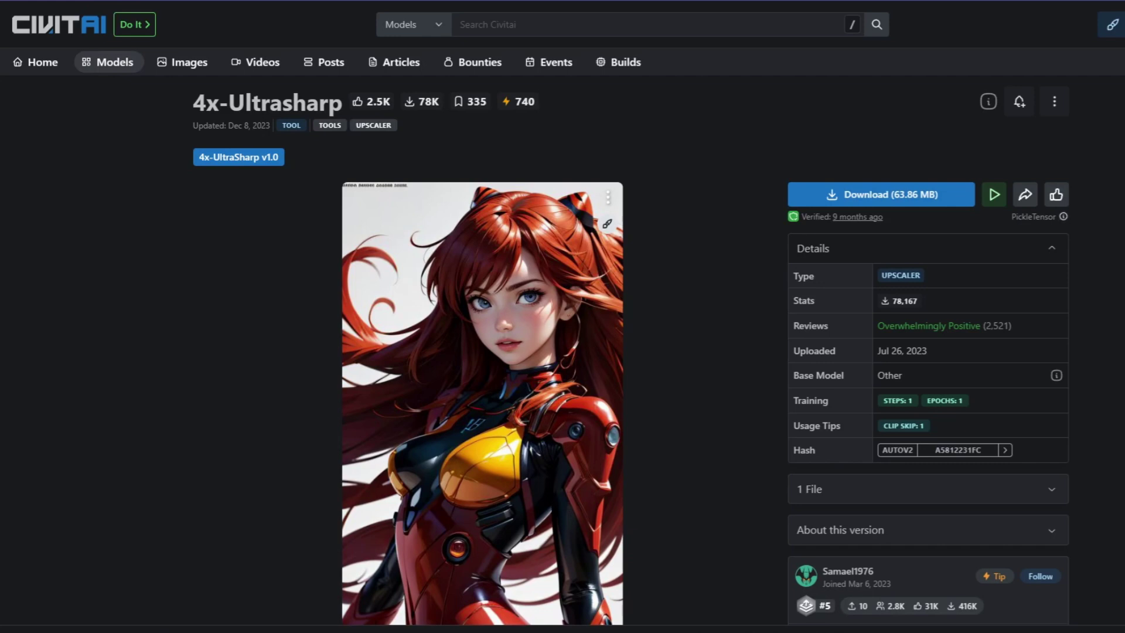
- Examine the 4x-Ultrasharp page on Civitai, expanding the full description to read the credits, license links and installation instructions
scroll(1040, 296, down, 5)
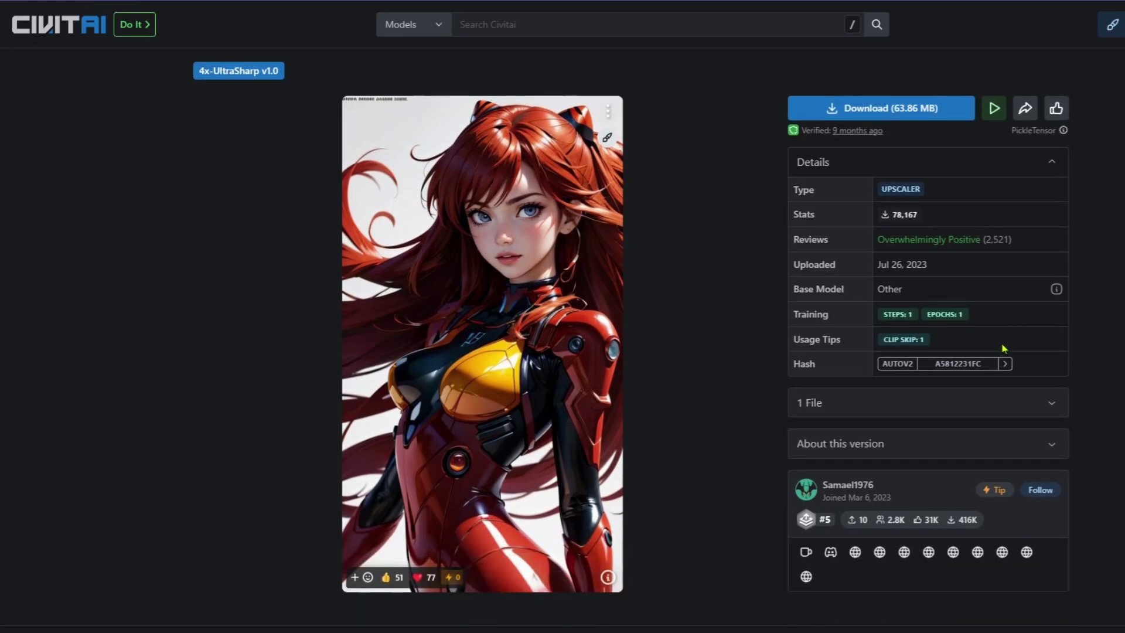
scroll(800, 597, down, 3)
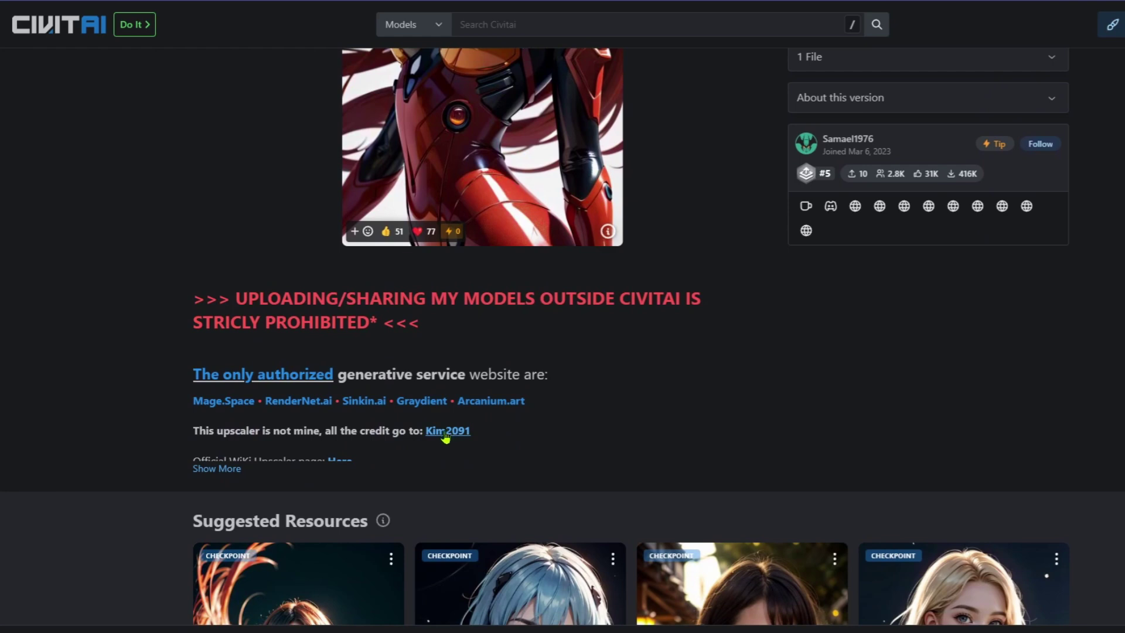
scroll(445, 436, down, 2)
click(232, 385)
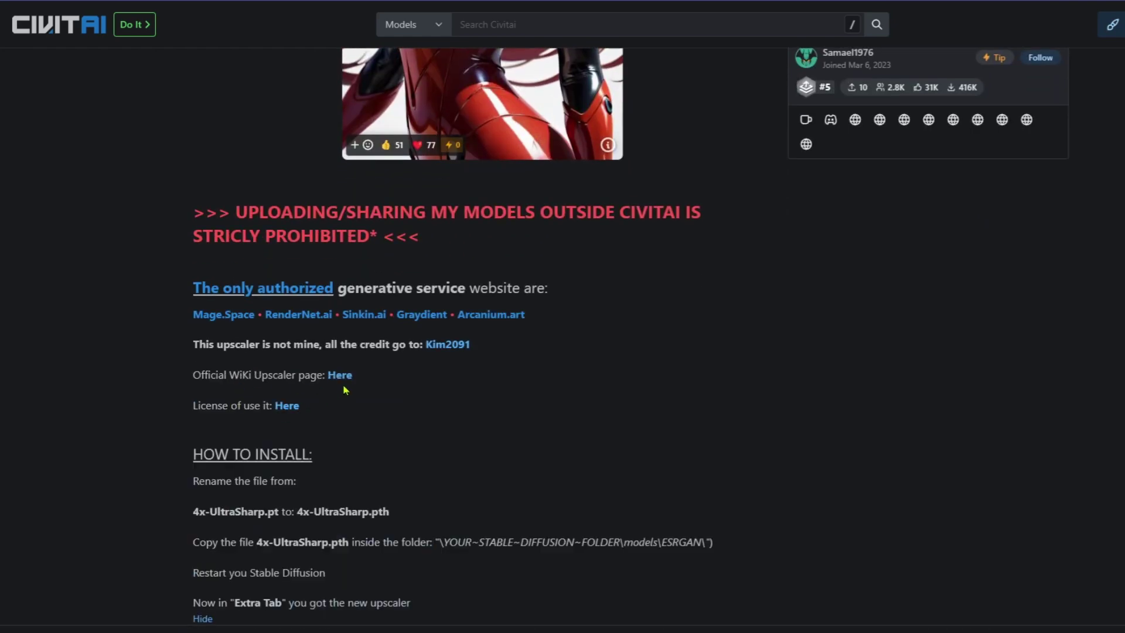
scroll(345, 391, down, 2)
scroll(345, 554, down, 4)
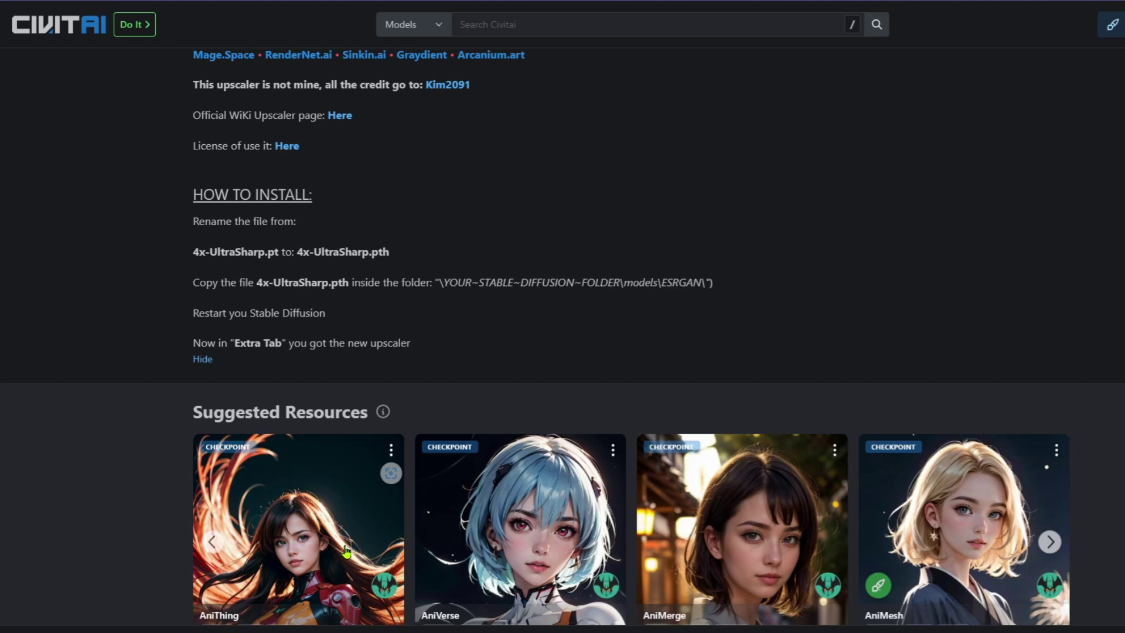
scroll(535, 276, up, 4)
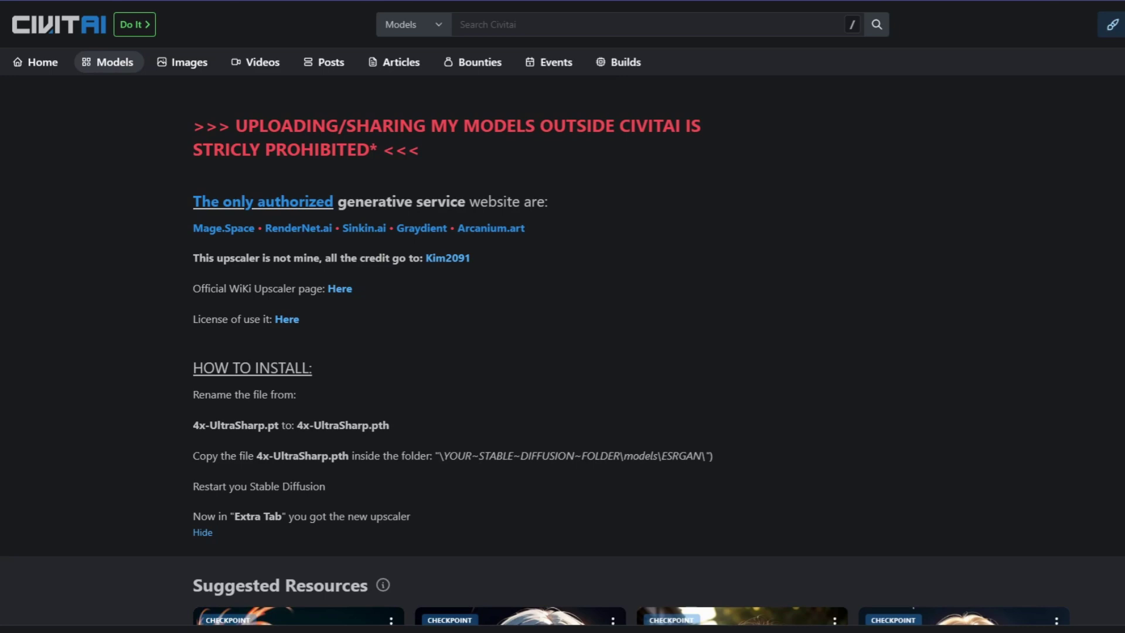
scroll(10, 464, up, 15)
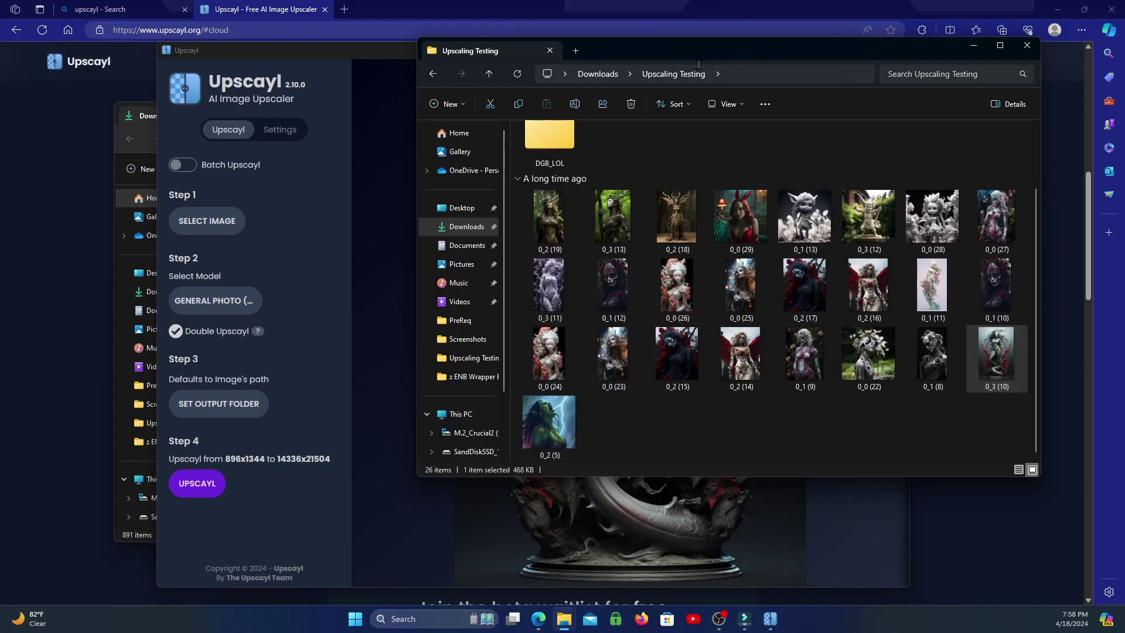
- Load 0_2 (19) from the Upscaling Testing folder into Upscayl and upscale it with Double Upscayl
drag(699, 63, 868, 92)
drag(718, 245, 410, 351)
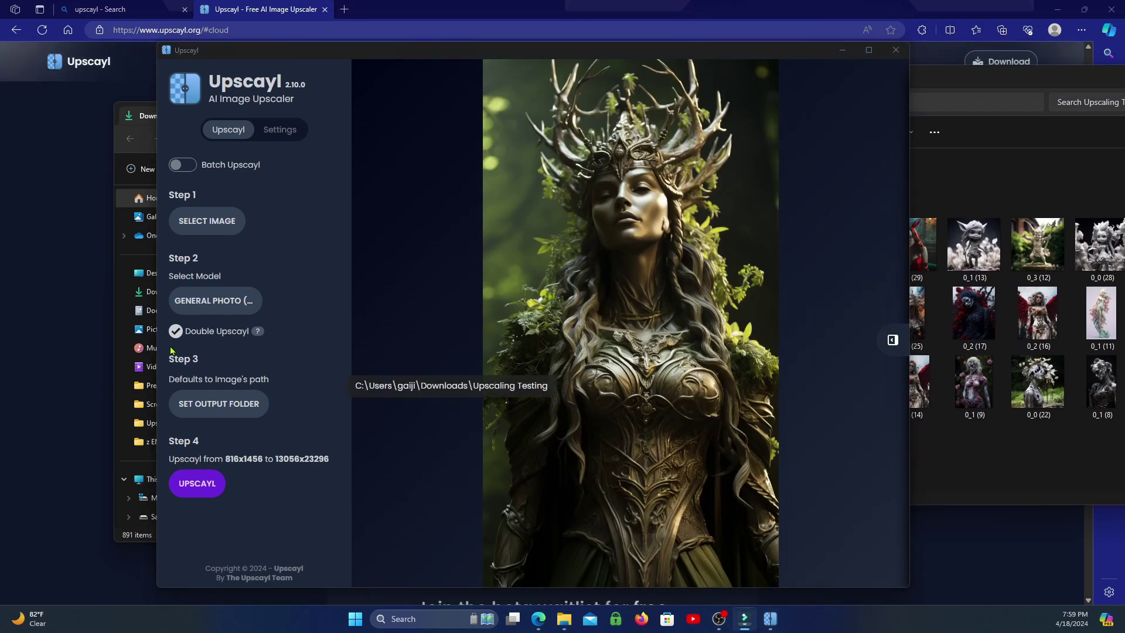
click(198, 488)
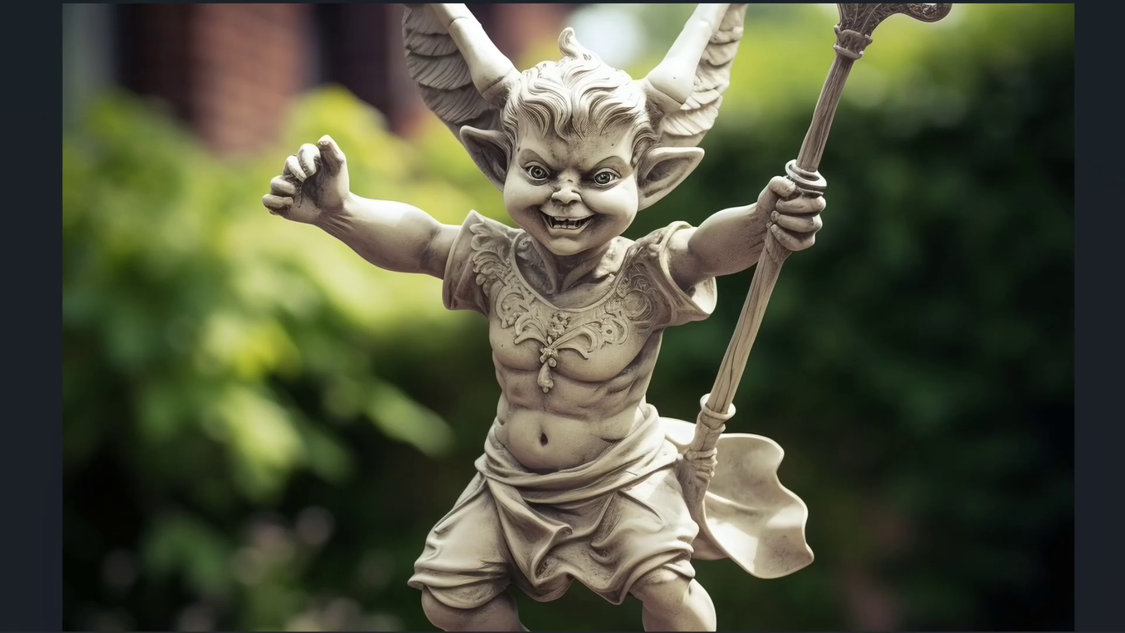
- Inspect the fine texture of the winged imp statue image and compare the antler-crowned figure's two versions side by side
scroll(432, 352, down, 2)
scroll(535, 263, up, 10)
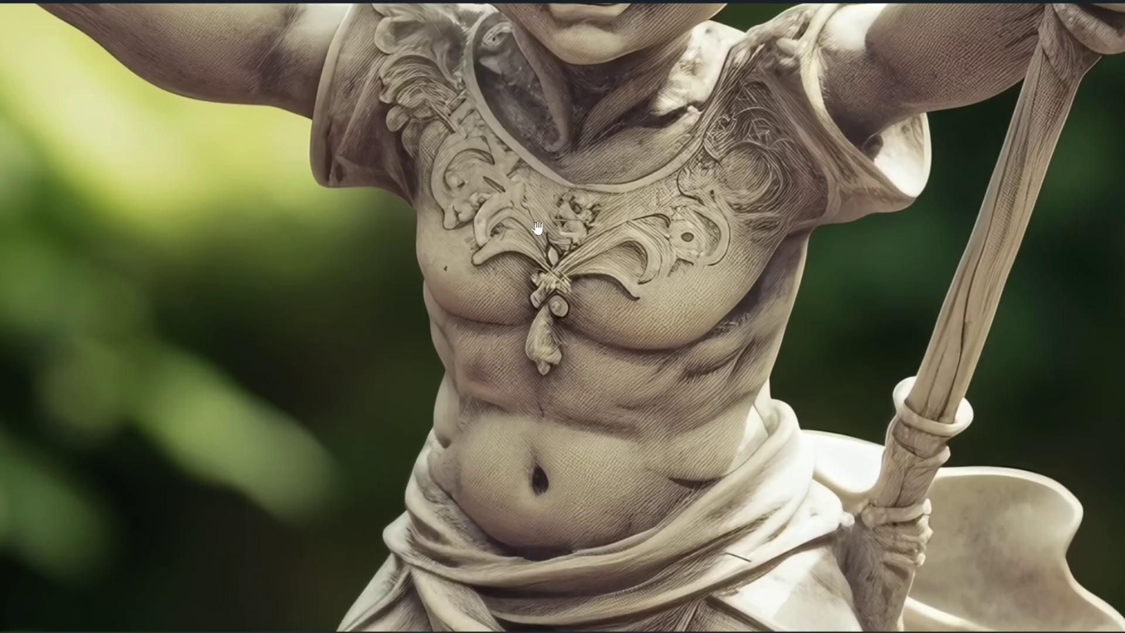
scroll(662, 375, up, 5)
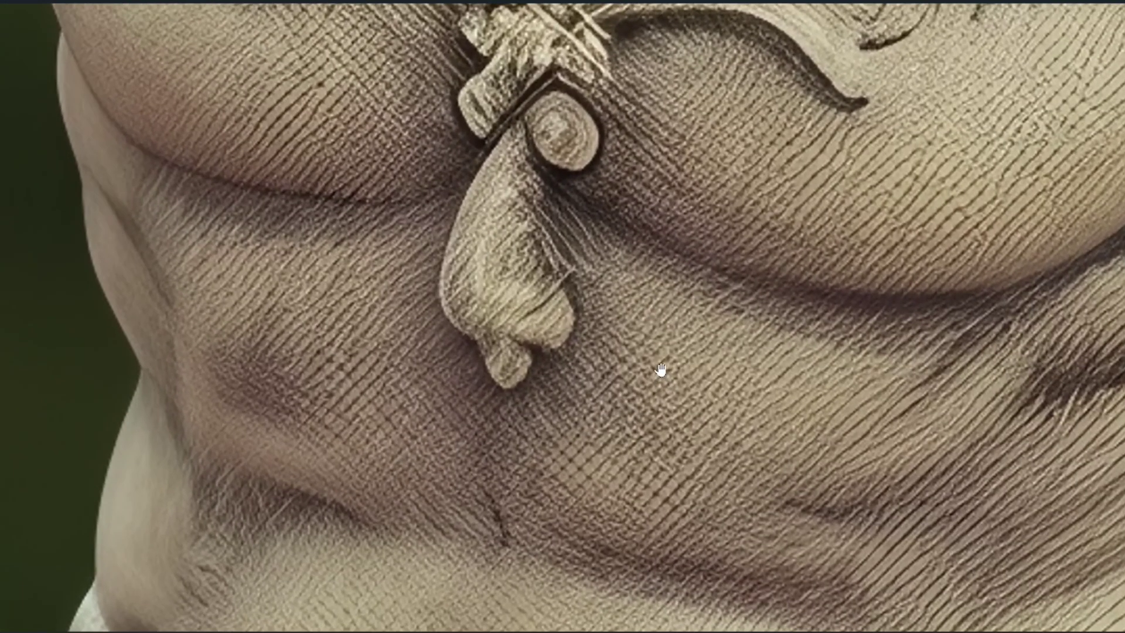
scroll(642, 375, down, 10)
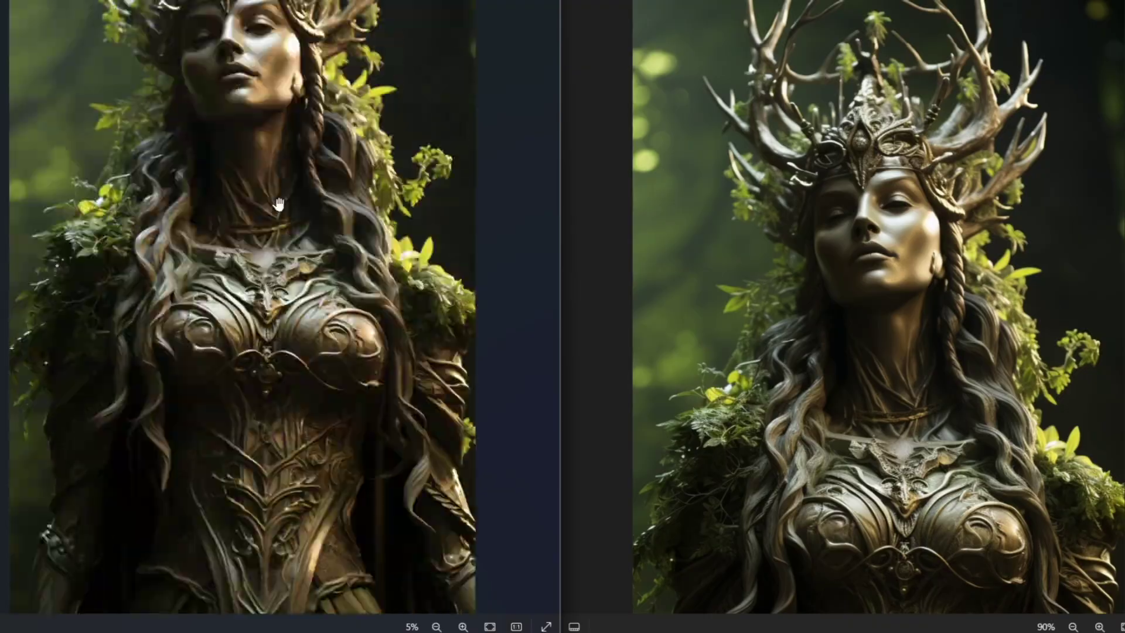
scroll(315, 365, up, 5)
drag(314, 364, 362, 339)
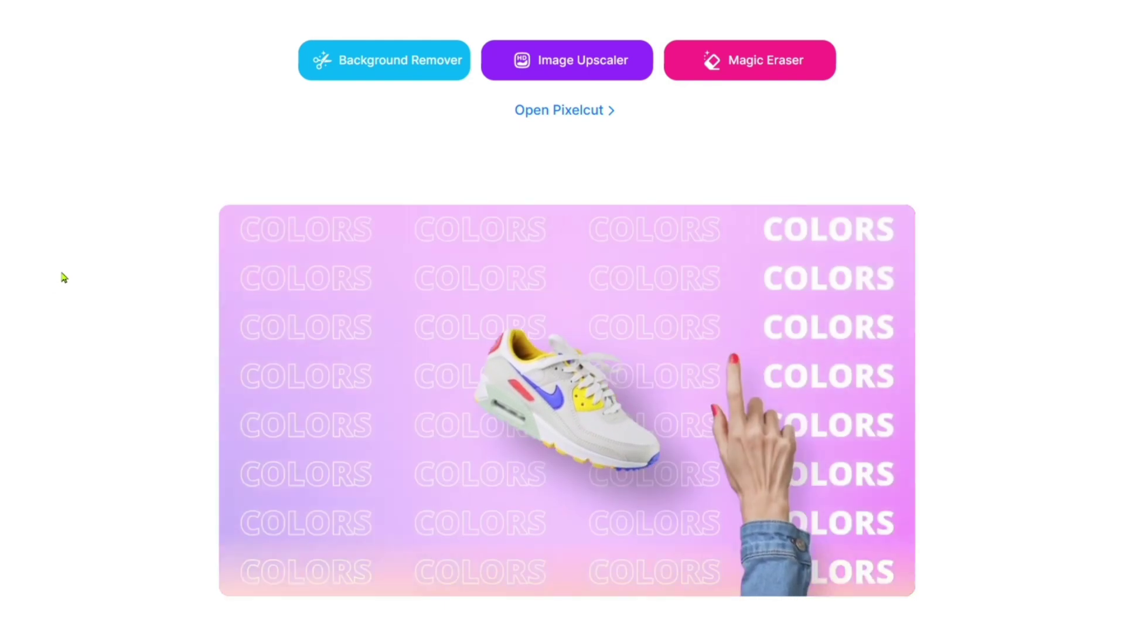
- Open Pixelcut's Image Upscaler and upload the 0_3_13 DGB-LOL (Iota) 8x forest woman image
scroll(100, 276, up, 5)
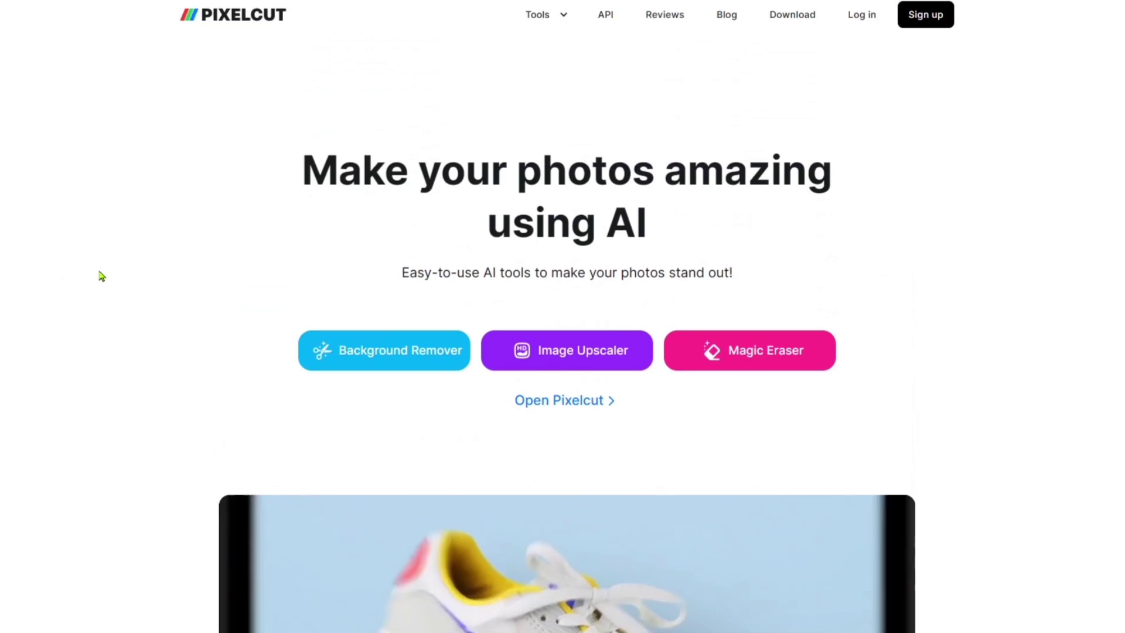
click(622, 351)
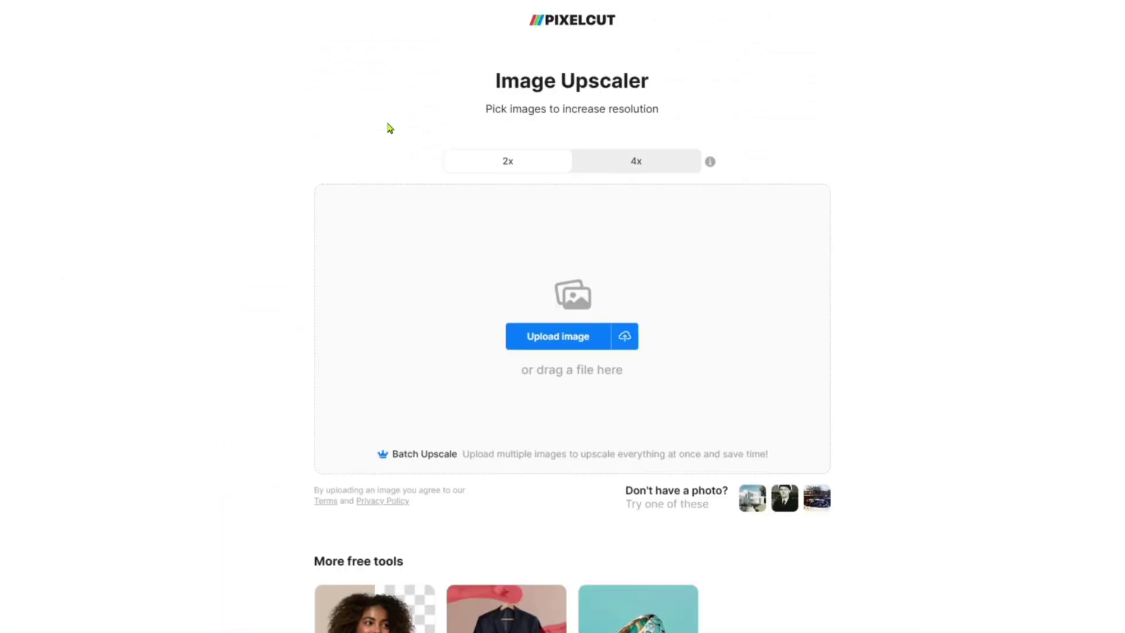
click(557, 332)
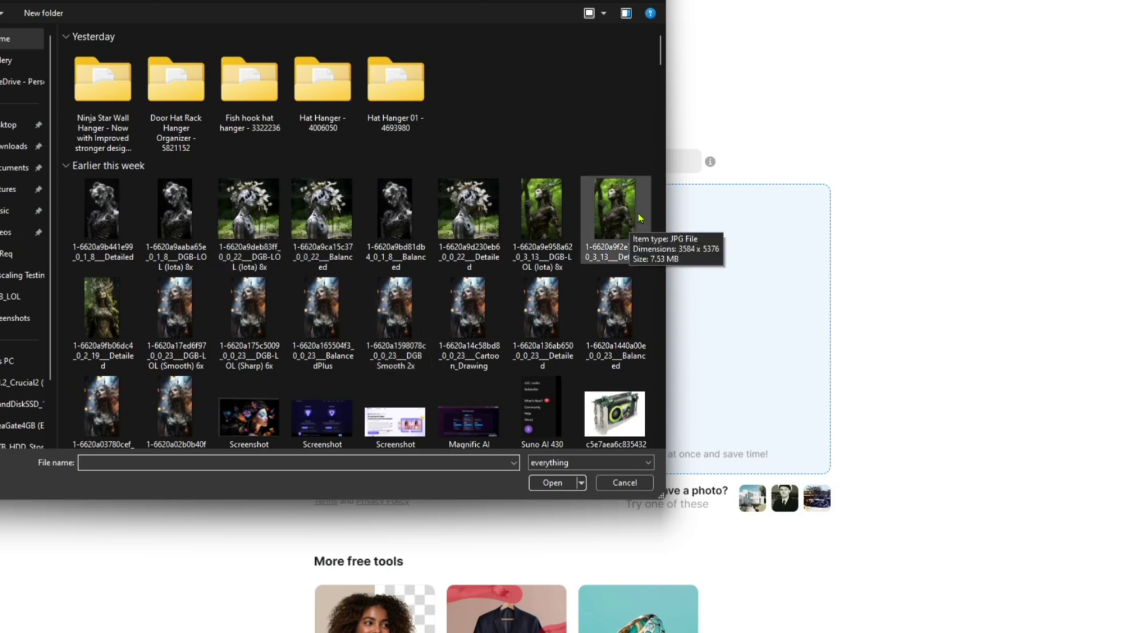
double_click(531, 237)
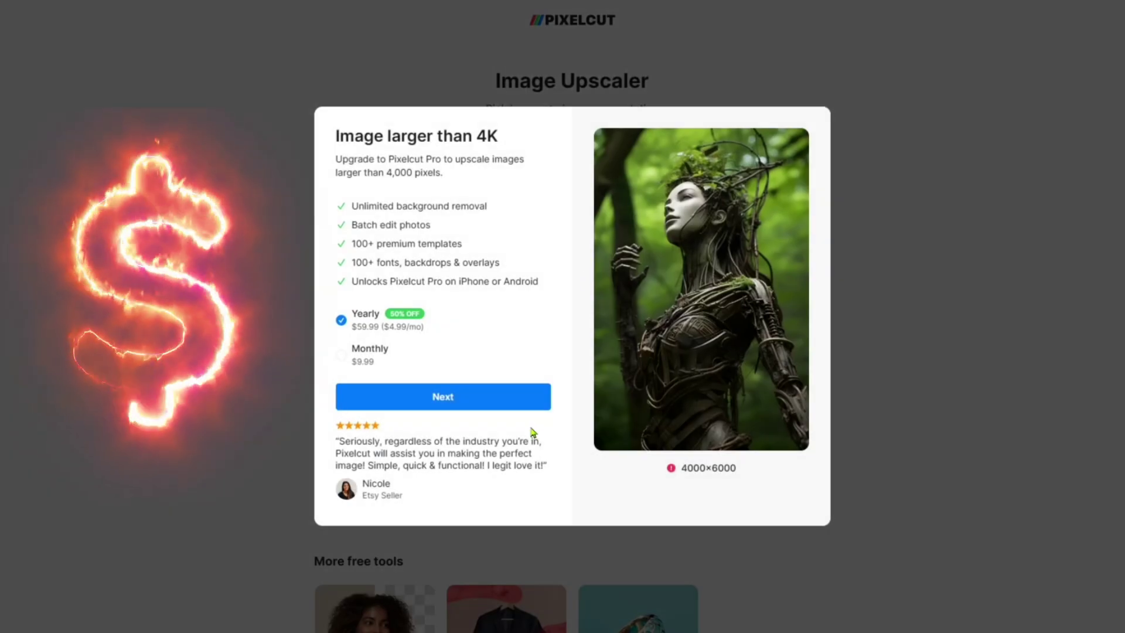
- View the login options behind the Pixelcut Pro upgrade offer, then go back and dismiss the dialog
click(514, 397)
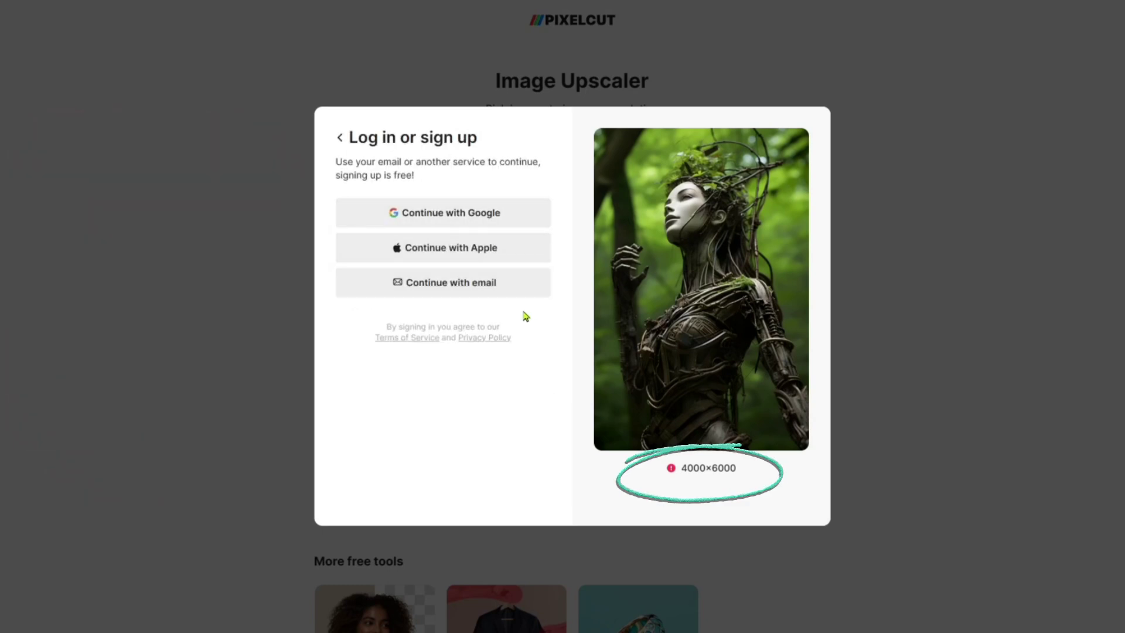
click(340, 140)
click(653, 167)
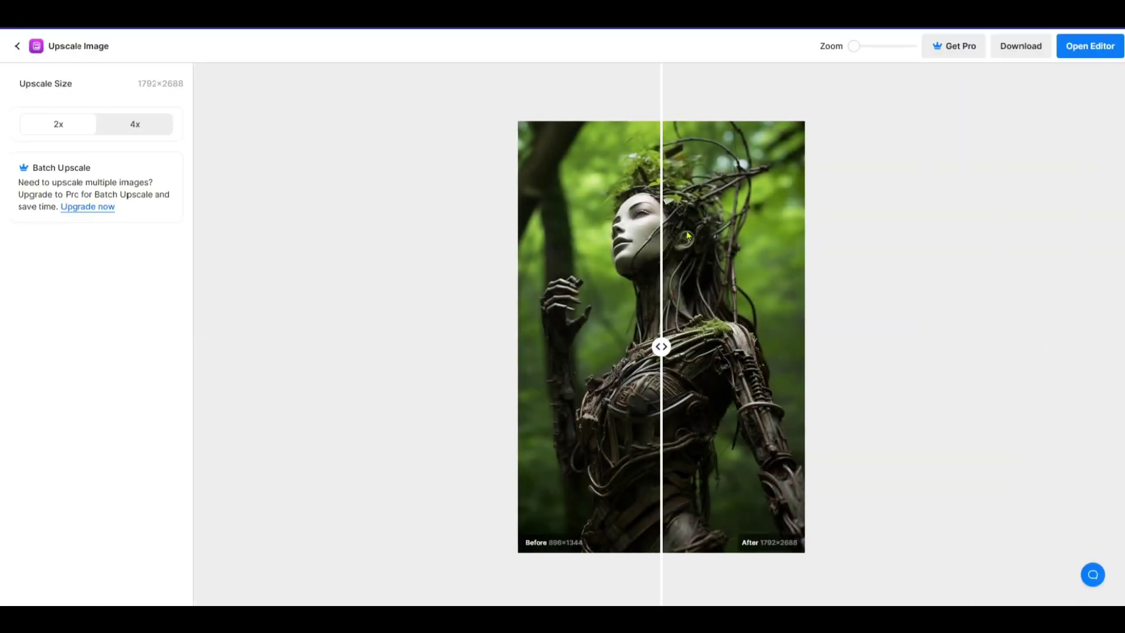
- Compare the forest woman's original with its 2x upscale close up, sweeping the before/after divider across the image
scroll(666, 299, up, 5)
drag(656, 363, 206, 328)
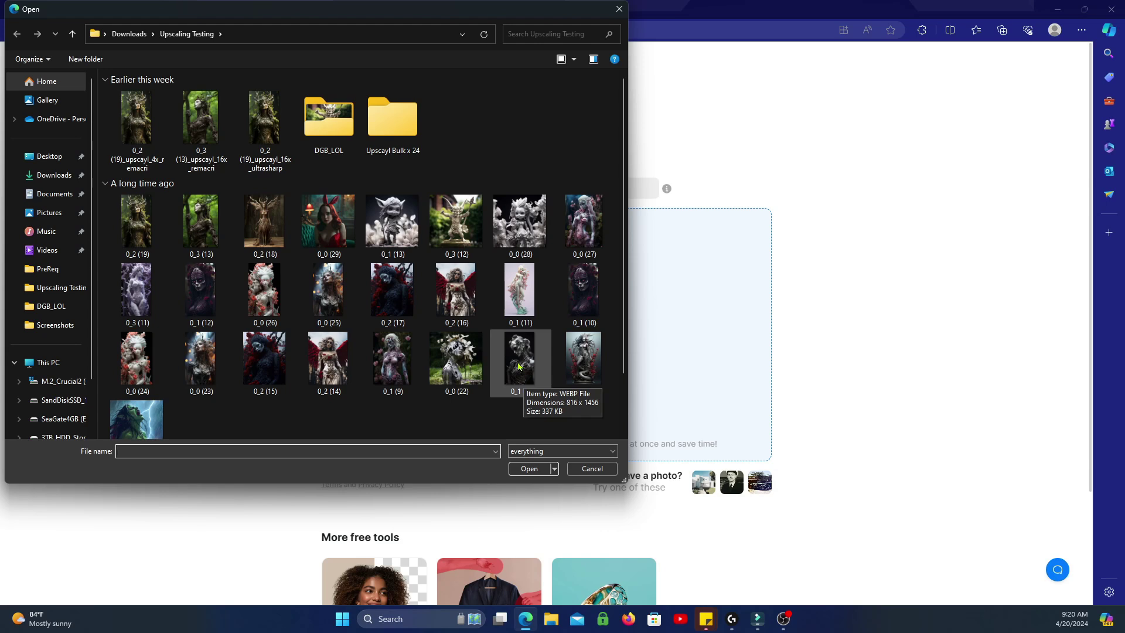
- Upload the dark 816 x 1456 WEBP statue image from the Upscaling Testing folder
double_click(519, 363)
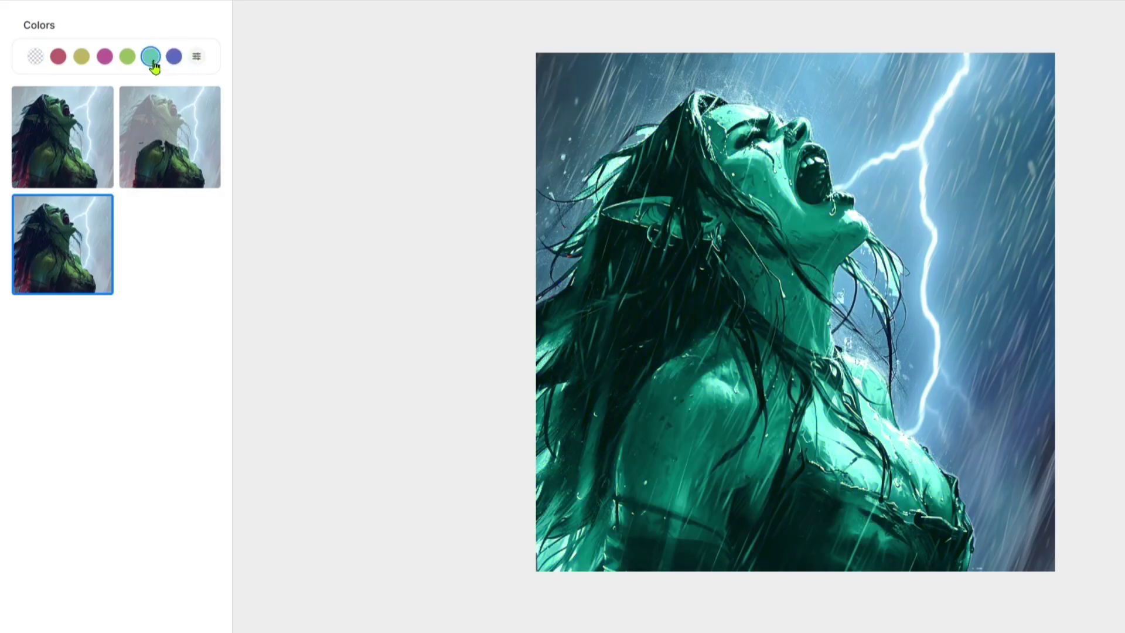
- Recolor the screaming woman in the lightning image with magenta, red and blue in turn, finishing on magenta
click(104, 57)
click(58, 56)
click(174, 57)
click(104, 56)
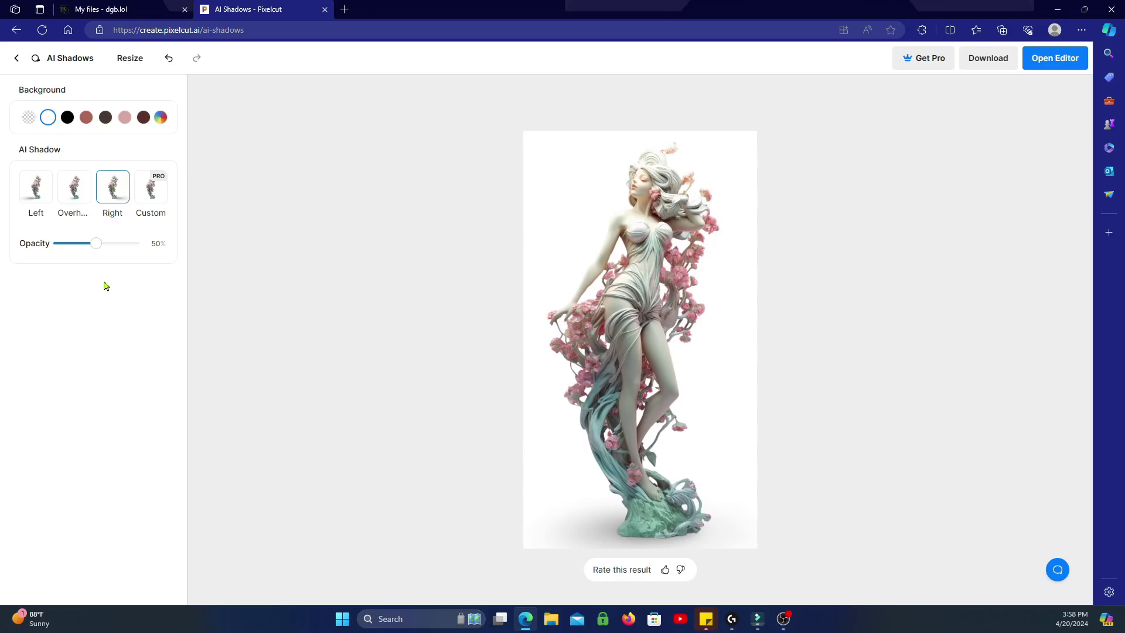
- Try a black background behind the pink-blossom statue in AI Shadows, finishing with the reddish-brown one
click(68, 117)
click(87, 119)
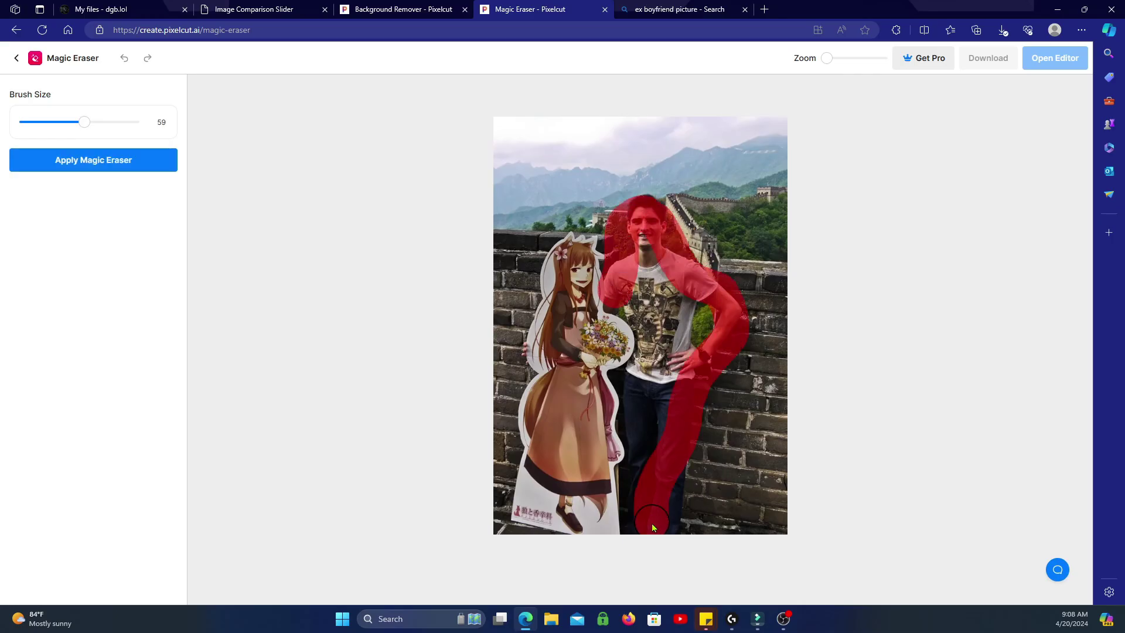
- Mask the whole man in the Great Wall photo and apply Magic Eraser to remove him
drag(631, 389, 620, 307)
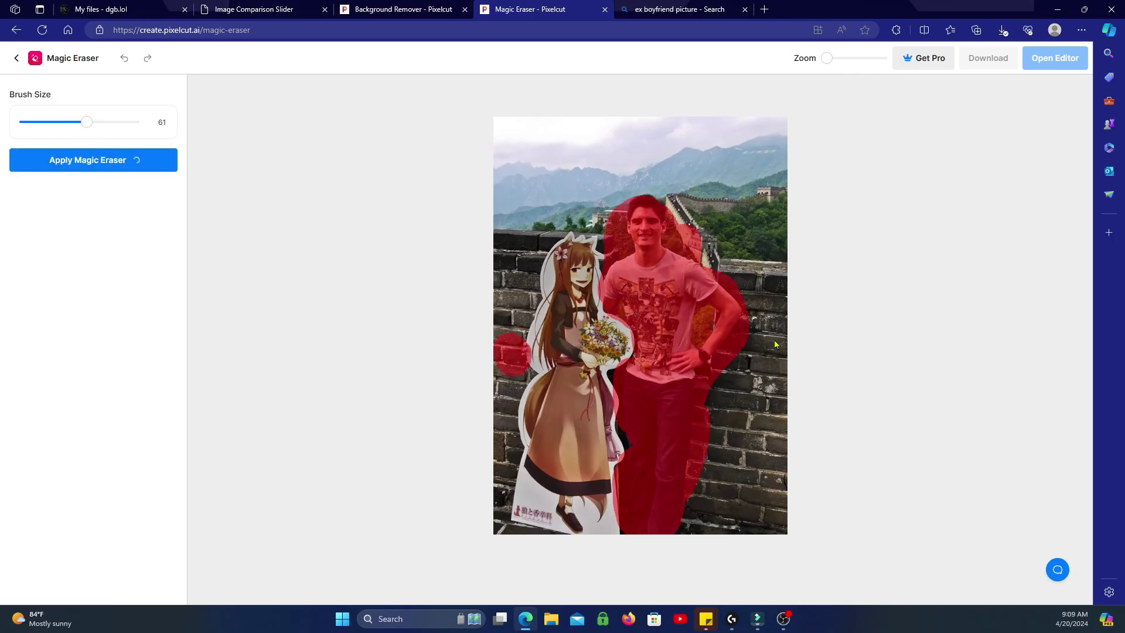
drag(612, 234, 737, 242)
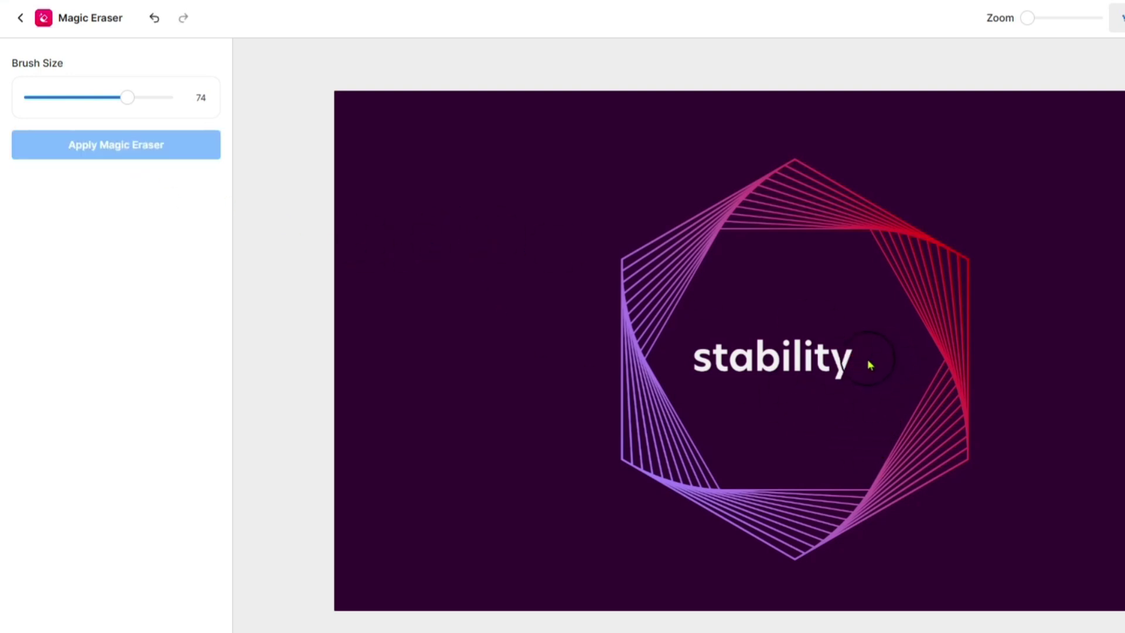
- Mask the word "stability" inside the hexagon logo and remove it with Magic Eraser
drag(869, 364, 709, 363)
click(76, 148)
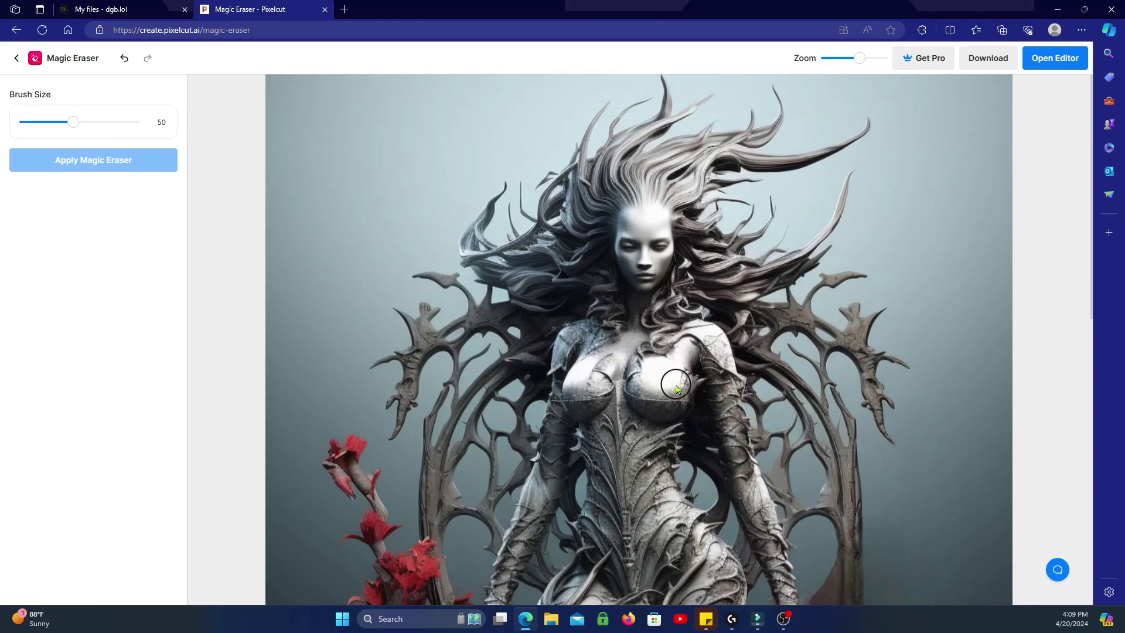
- Mask the chest area of the wild-haired armored figure with brush size 50 and apply Magic Eraser
mouse_move(677, 388)
mouse_down()
mouse_move(646, 378)
mouse_move(656, 401)
mouse_up()
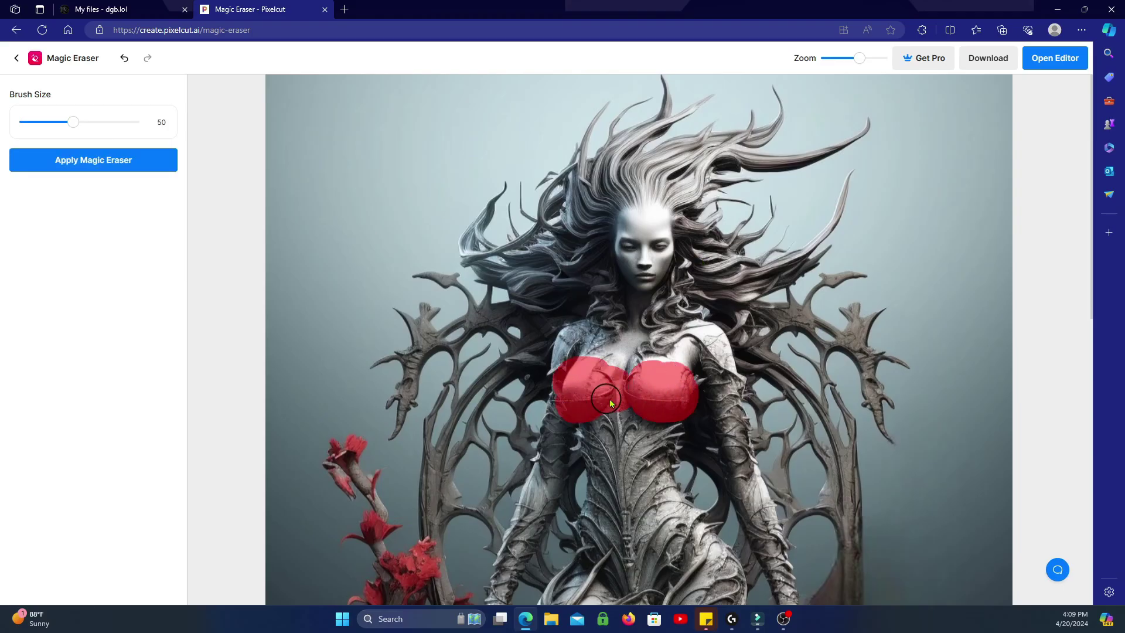
click(103, 159)
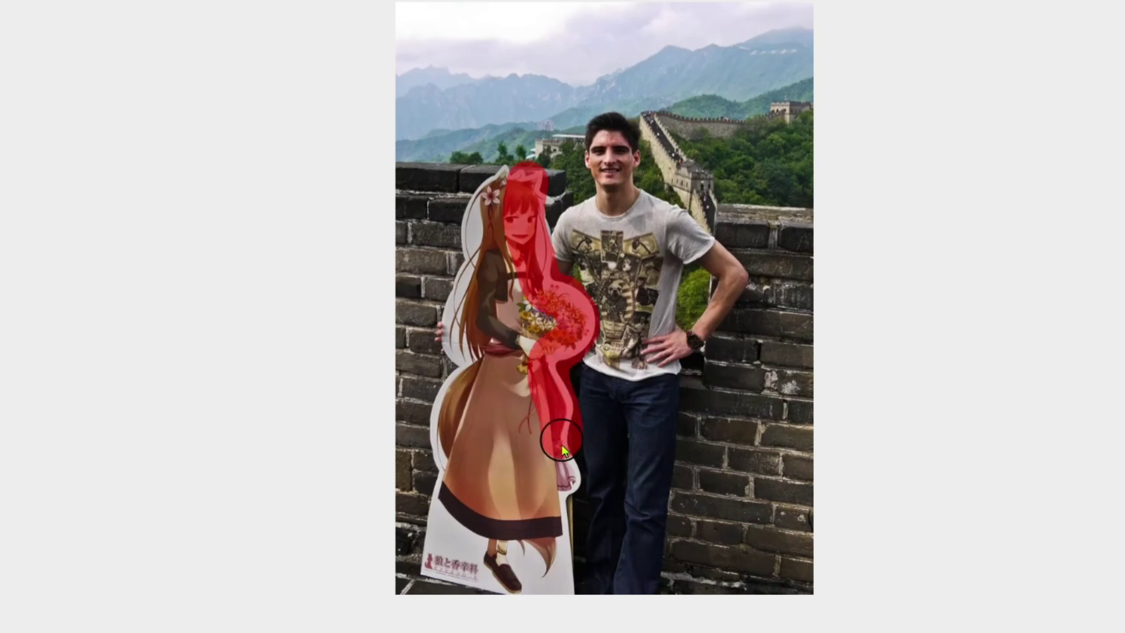
- Mask the anime girl cutout beside the man in the Great Wall photo for erasing
mouse_move(447, 573)
mouse_down()
mouse_move(446, 479)
mouse_move(458, 307)
mouse_move(521, 411)
mouse_move(497, 251)
mouse_up()
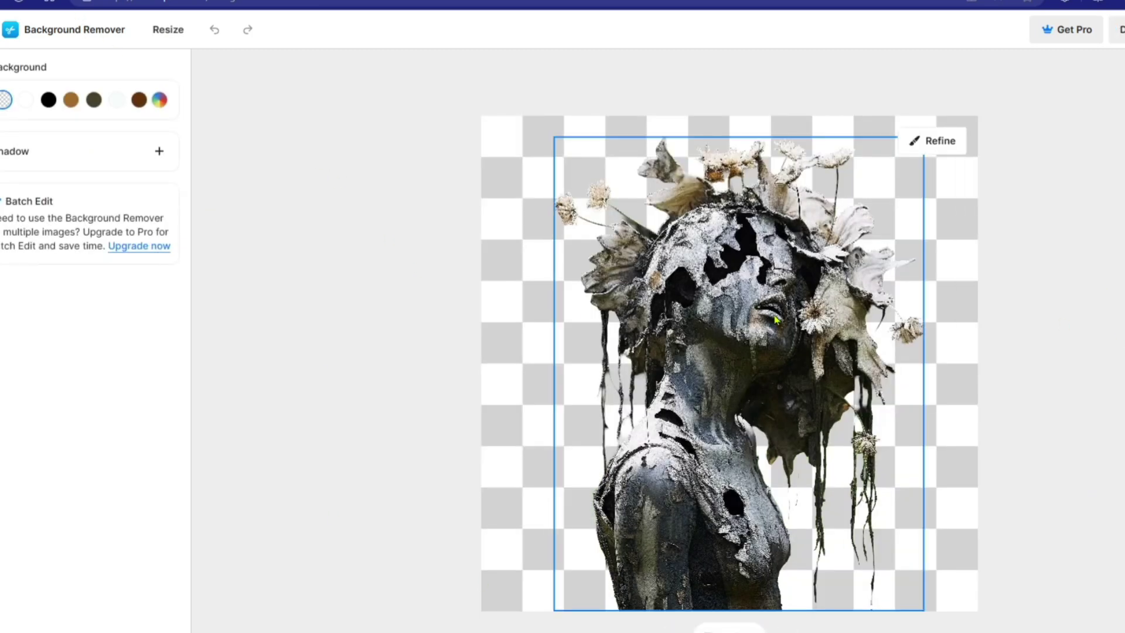
- Try to download the flower-crowned statue image with its background removed
click(1117, 29)
click(1087, 70)
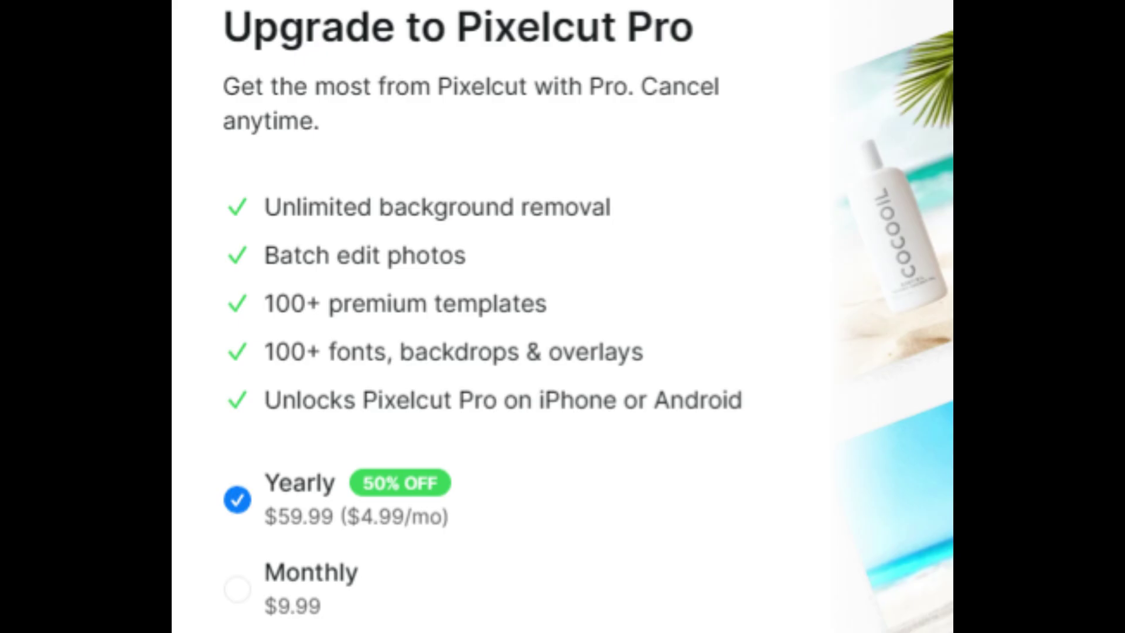